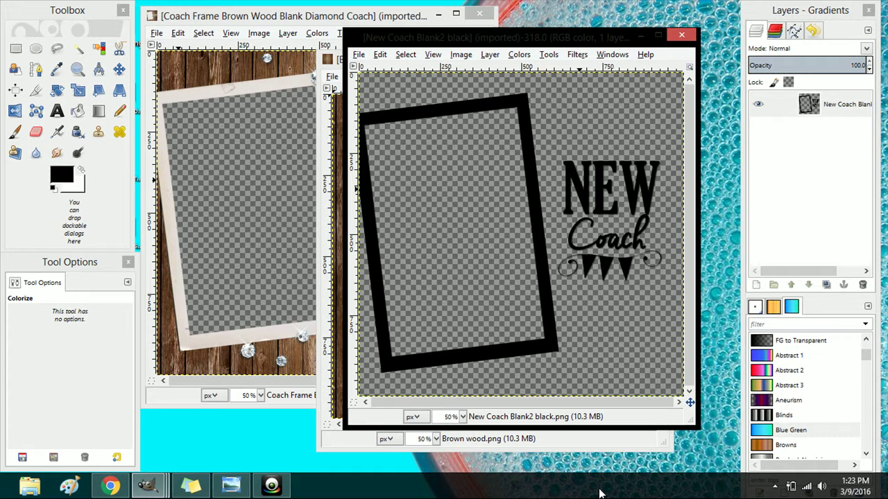
Bring the brown-wood Diamond Coach frame window to the front and shift it down-right
left_click(281, 15)
left_click_drag(281, 15, 380, 43)
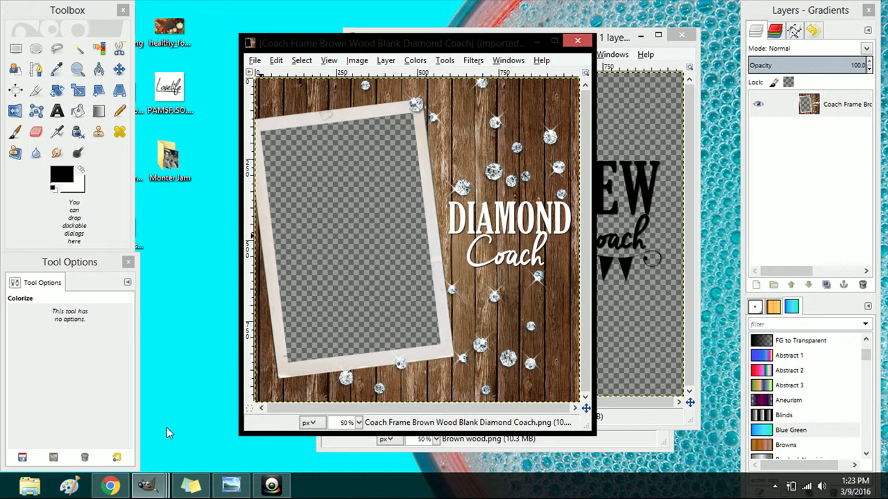
mouse_move(147, 485)
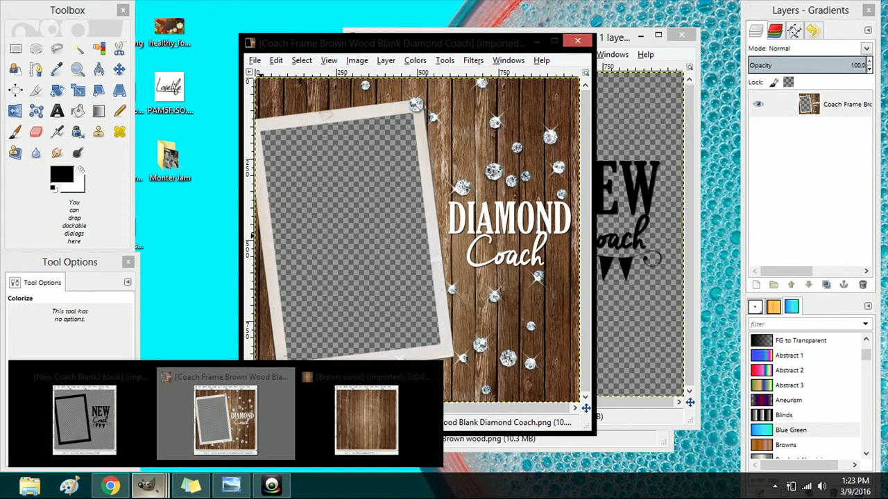
Copy the pink-dumbbell fitness photo from the Google Images results to the clipboard
left_click(111, 488)
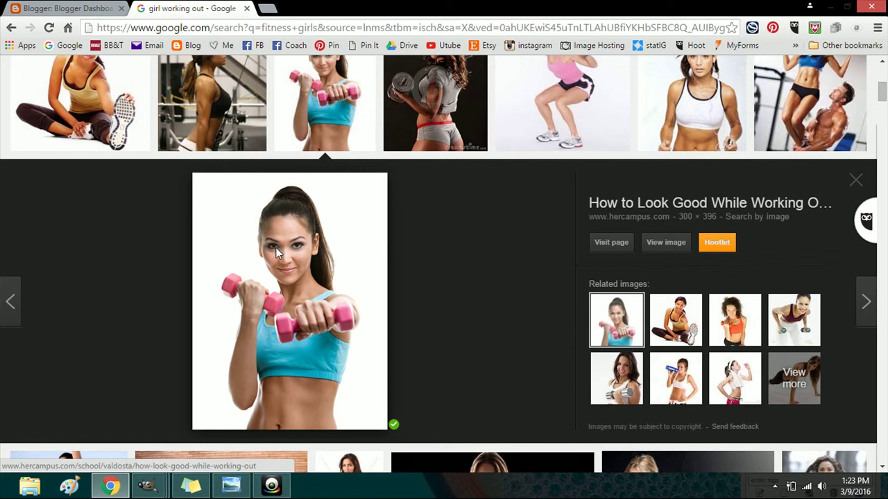
right_click(276, 255)
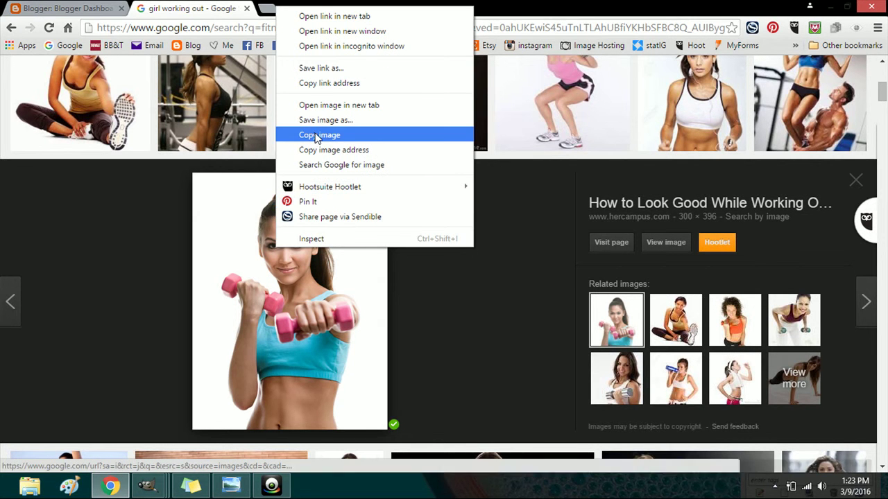
left_click(317, 135)
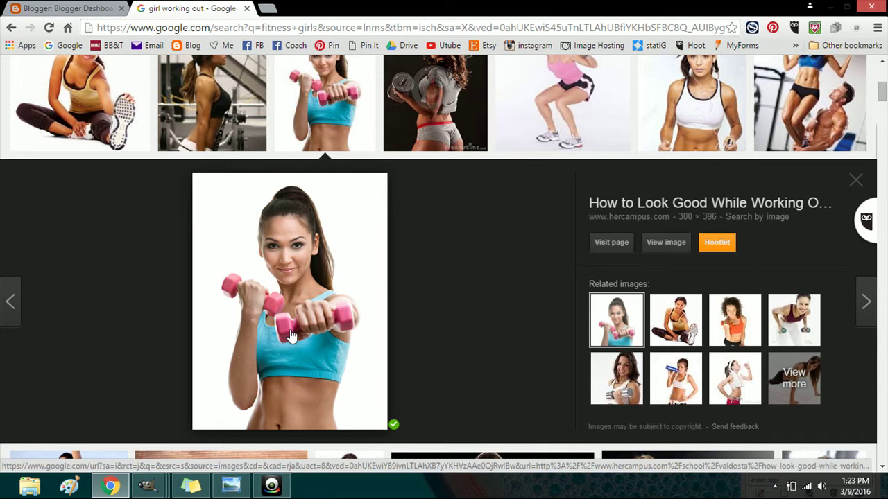
right_click(279, 294)
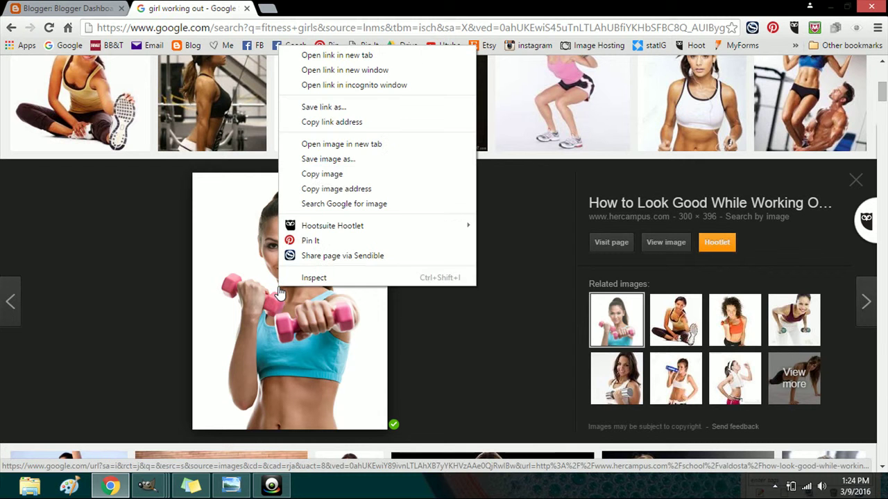
left_click(317, 173)
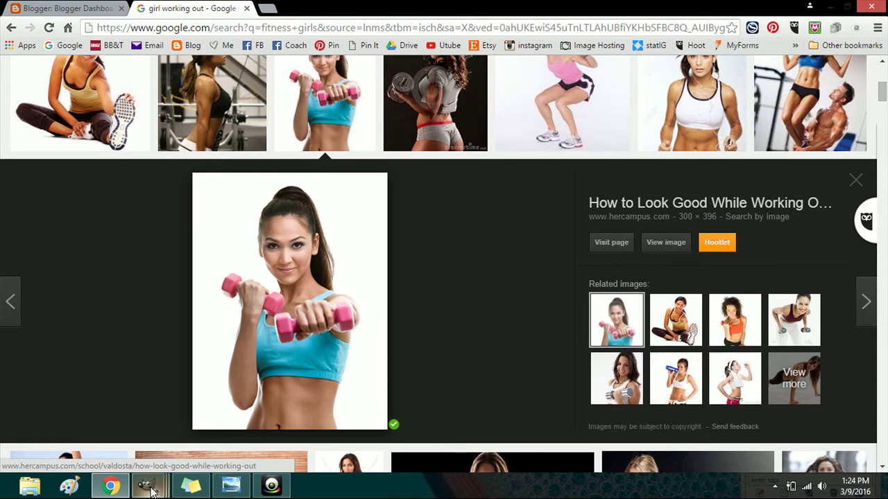
Paste the dumbbell photo into the Diamond Coach image and convert it to a Pasted Layer
mouse_move(148, 487)
left_click(252, 429)
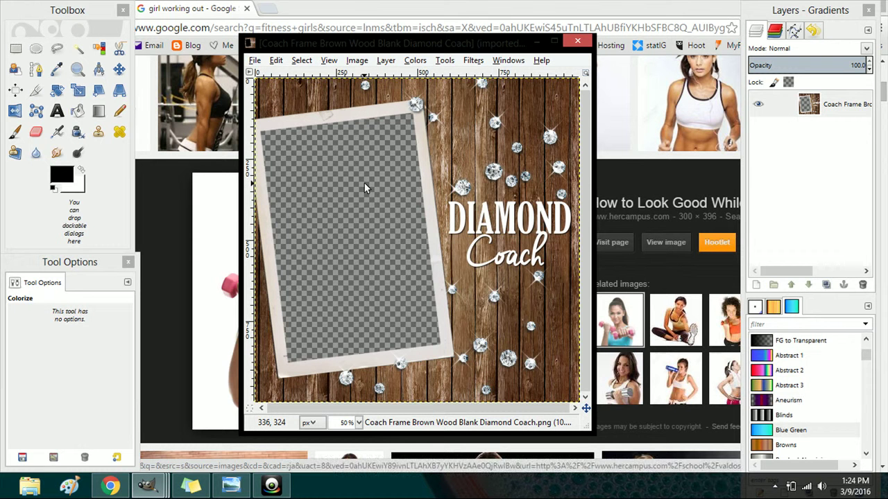
key("ctrl+v")
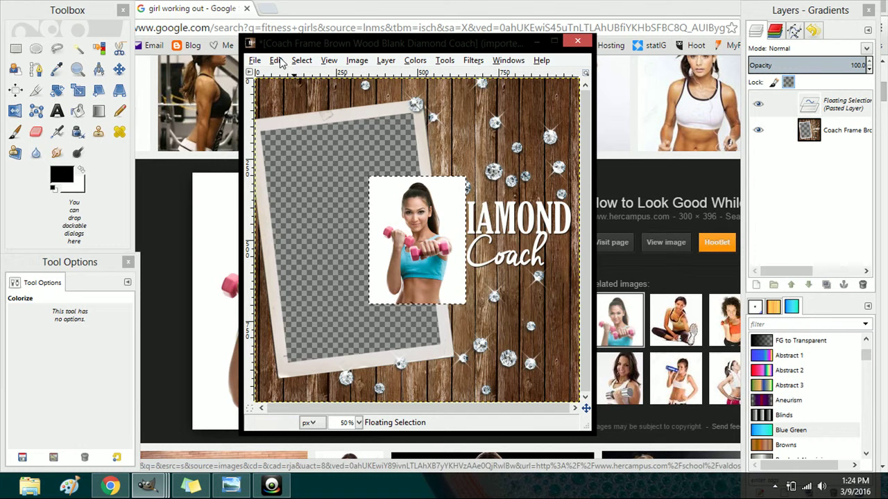
left_click(276, 60)
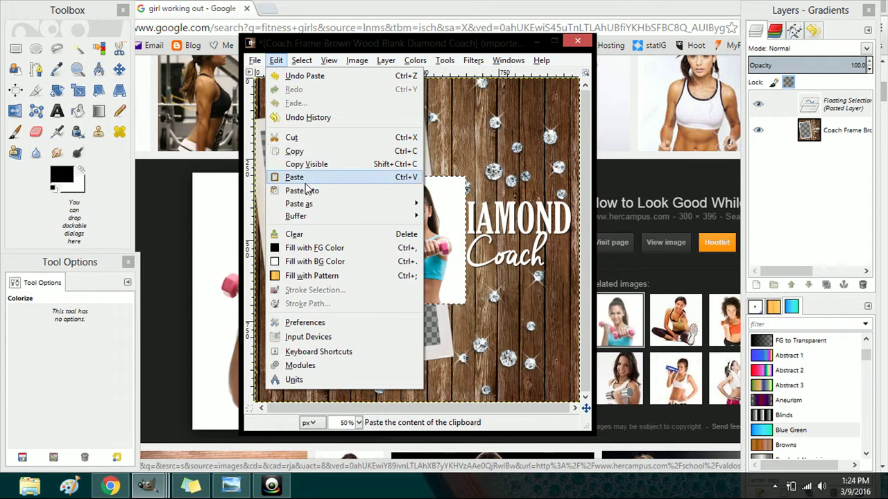
left_click(450, 205)
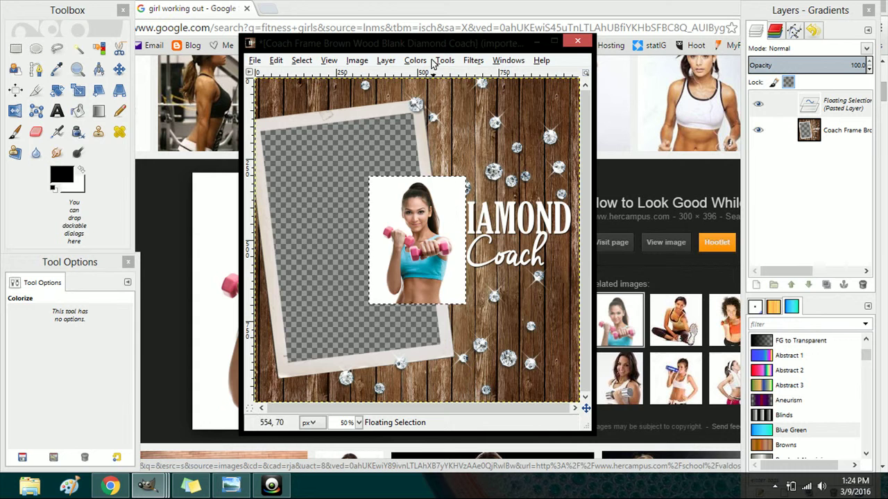
left_click(386, 61)
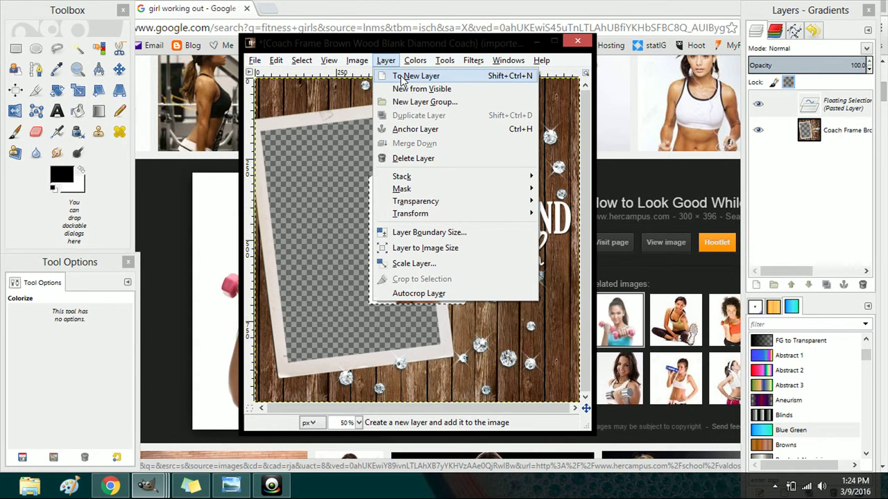
left_click(403, 76)
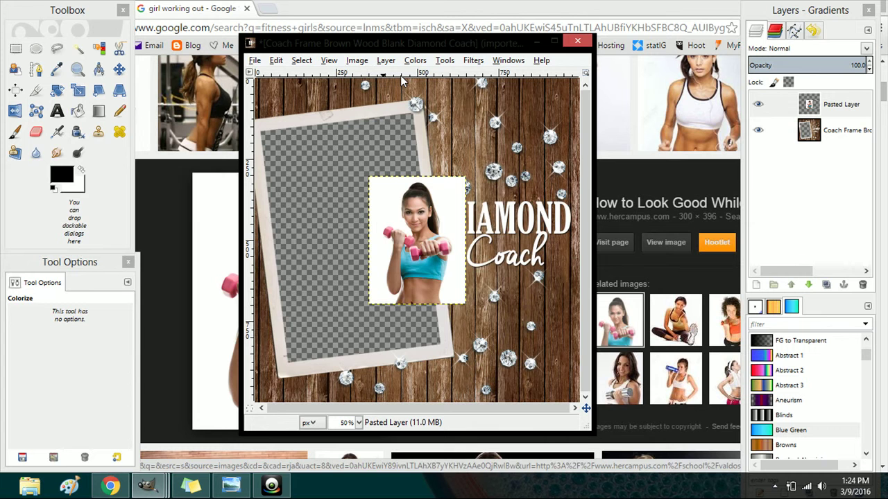
Scale the pasted photo layer up to 564 × 754 pixels over the frame opening
left_click(78, 91)
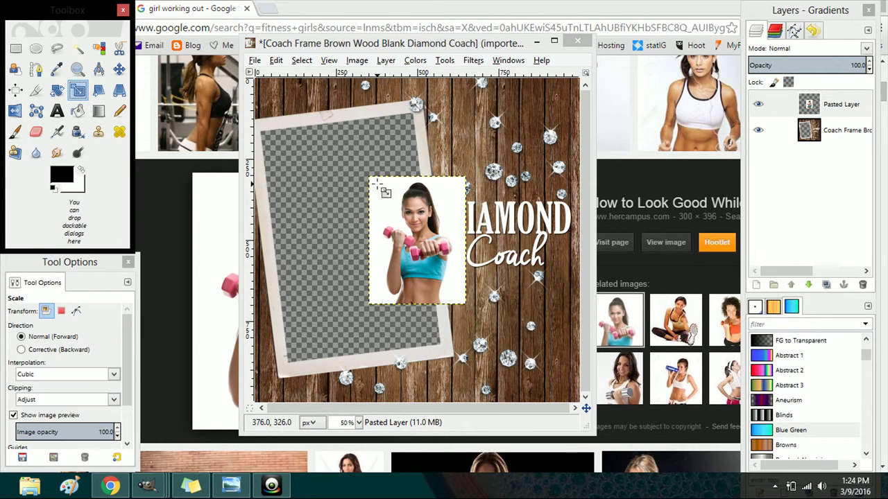
left_click_drag(374, 185, 303, 102)
left_click_drag(471, 307, 477, 340)
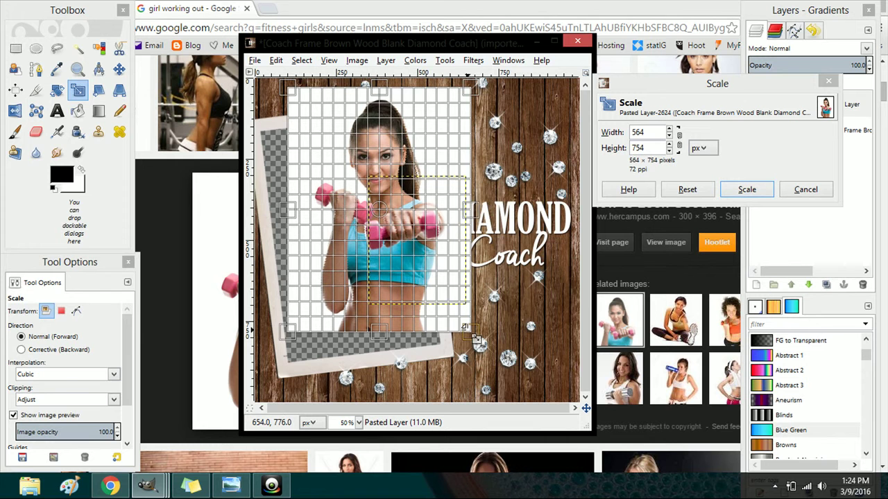
left_click(742, 190)
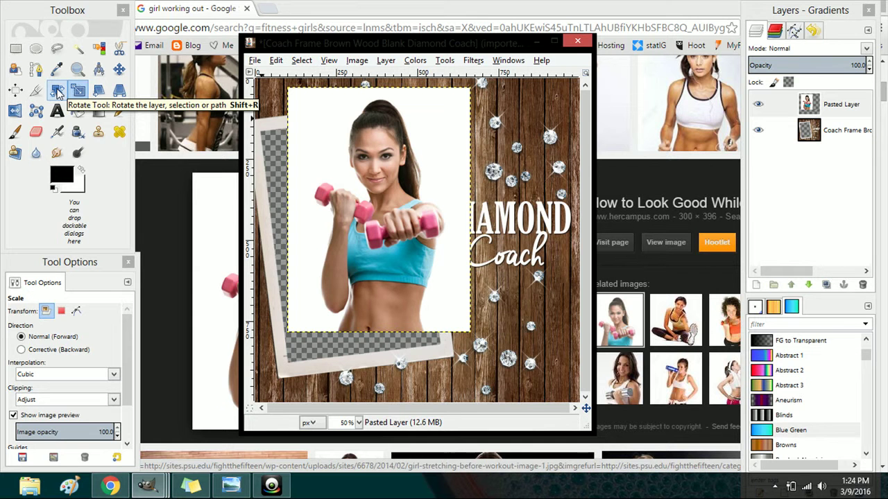
Rotate the photo layer about -9° to match the frame's tilt
left_click(59, 94)
left_click_drag(319, 125, 304, 129)
left_click(791, 193)
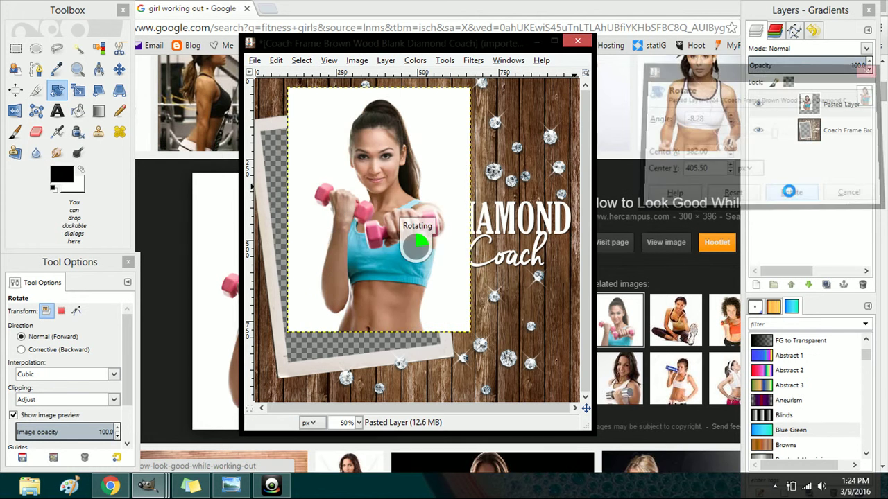
Move the photo into the frame opening and lower it beneath the frame layer
left_click(119, 70)
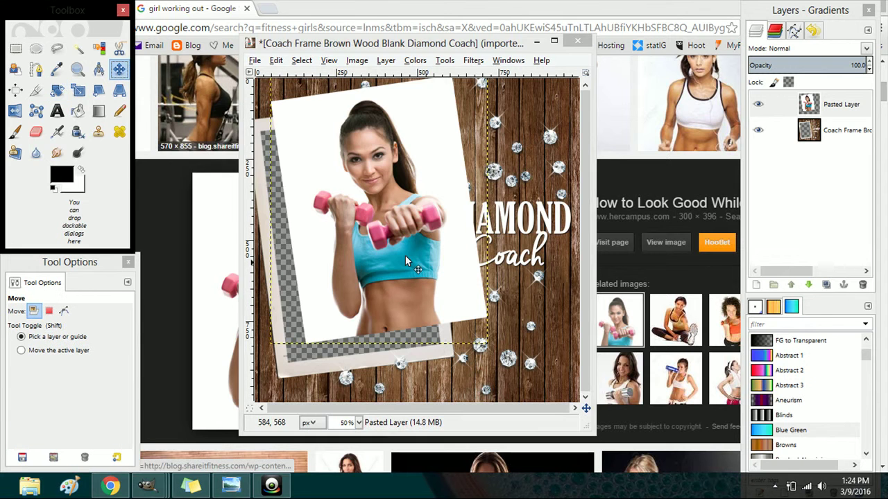
left_click_drag(396, 253, 366, 282)
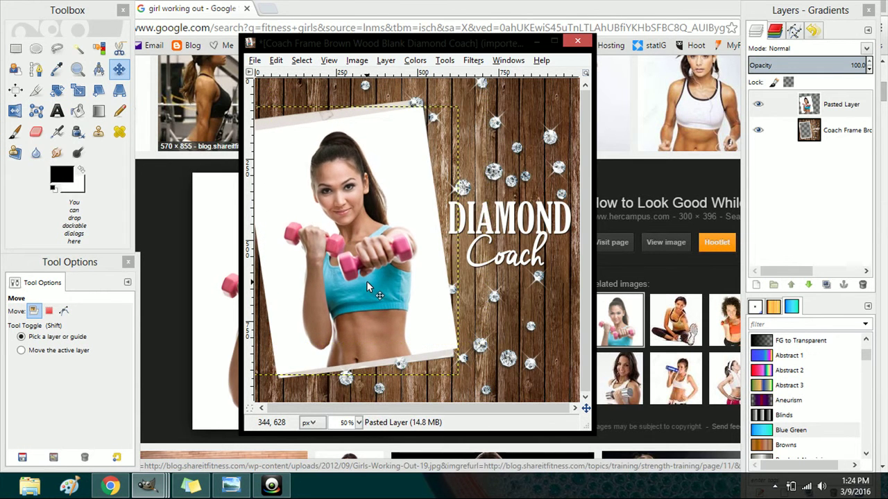
left_click(809, 286)
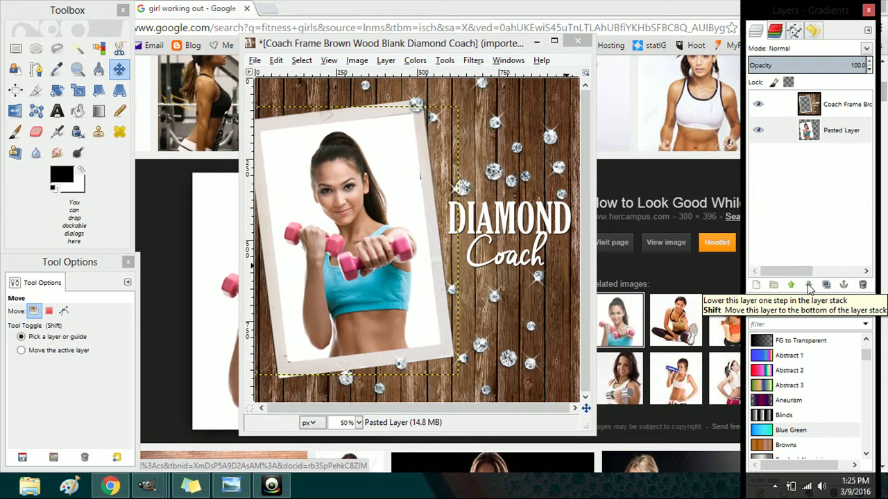
Export the image to the Desktop under the name 'New coach holly'
left_click(255, 61)
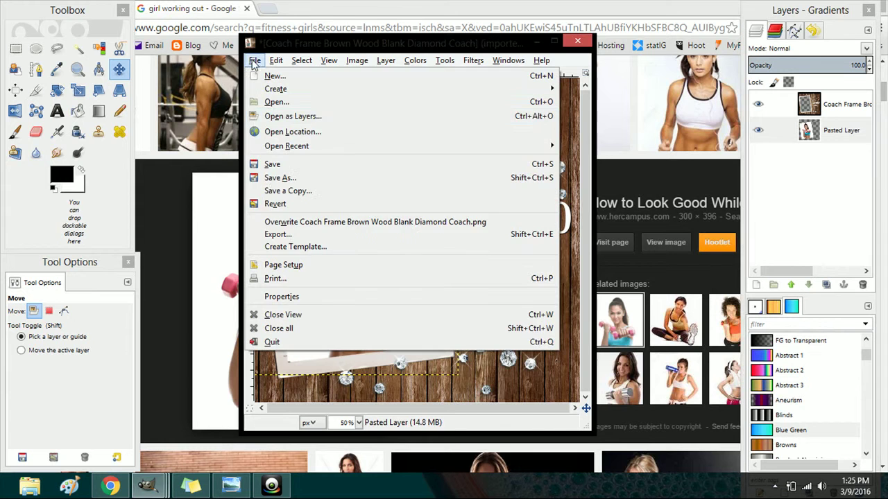
left_click(276, 234)
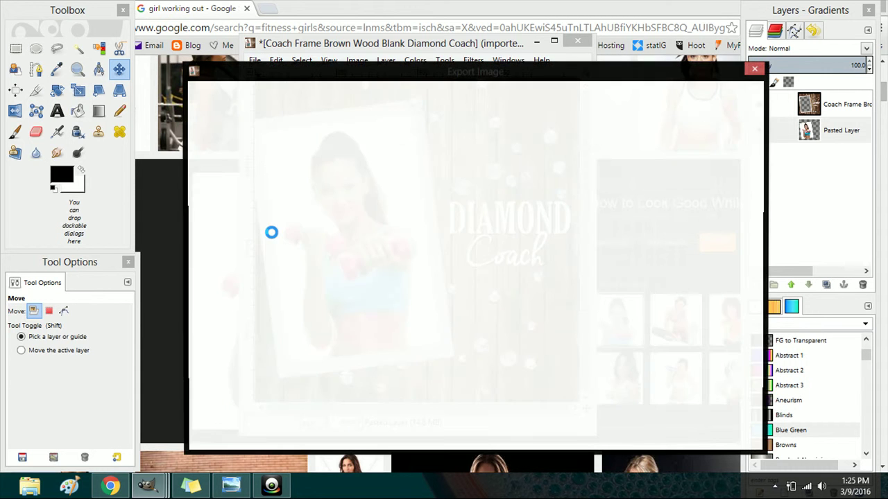
left_click(225, 215)
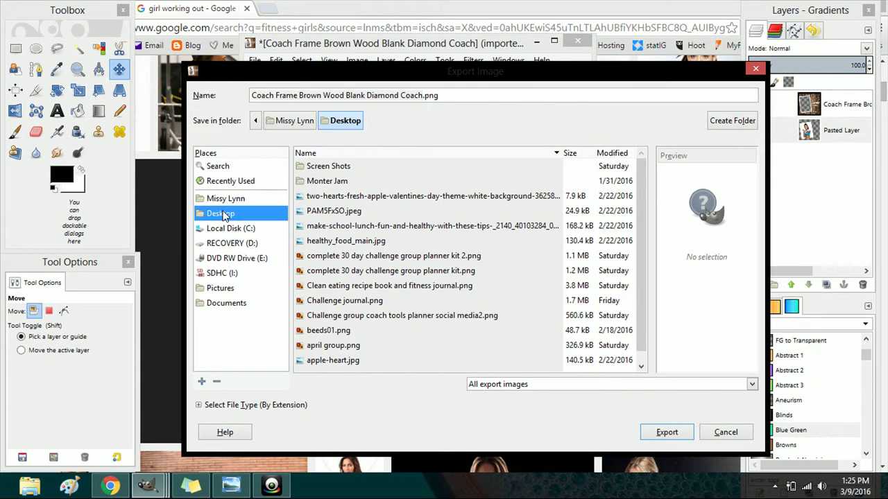
left_click(439, 95)
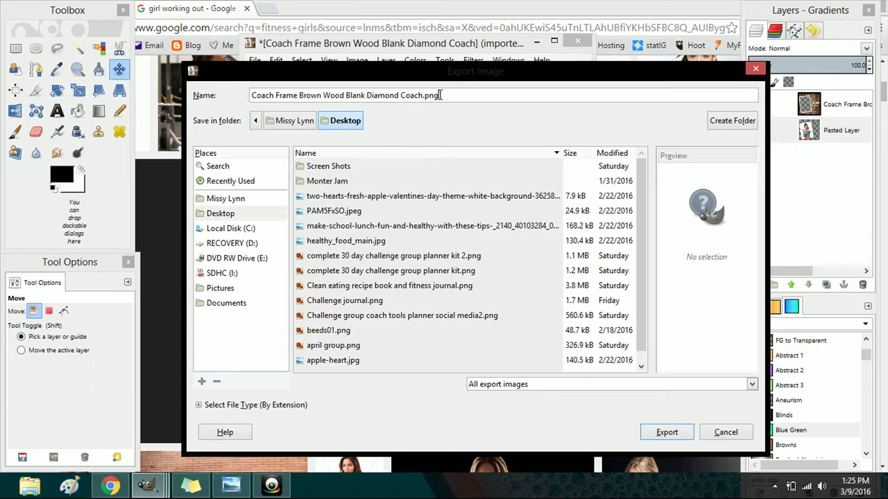
double_click(439, 95)
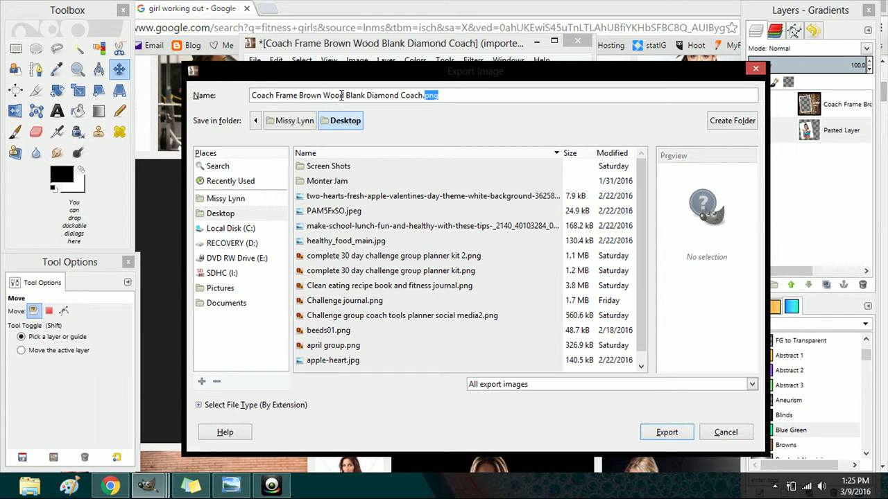
triple_click(295, 95)
type("New")
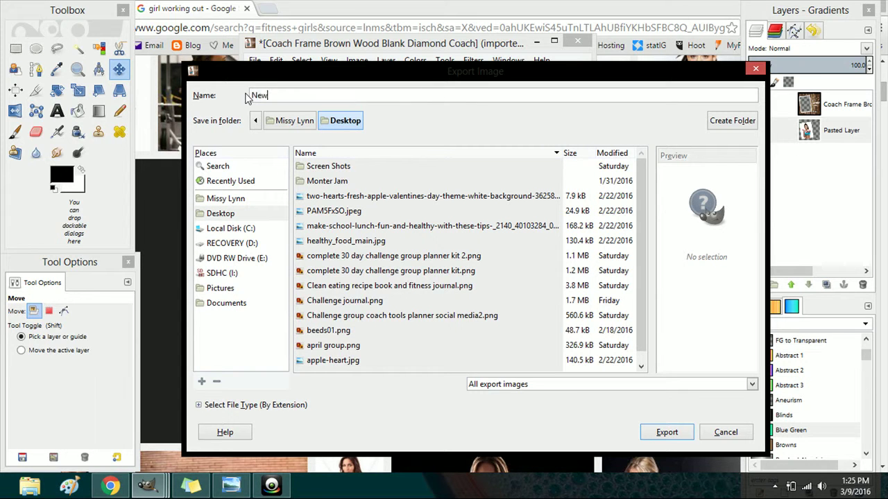
type(" coach holly")
key("Return")
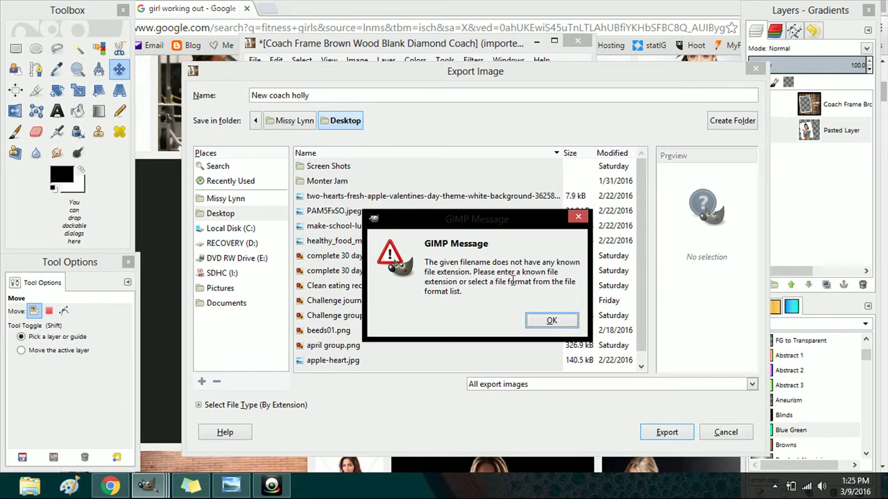
Add the .png extension and export New coach holly.png with default PNG options
left_click(549, 321)
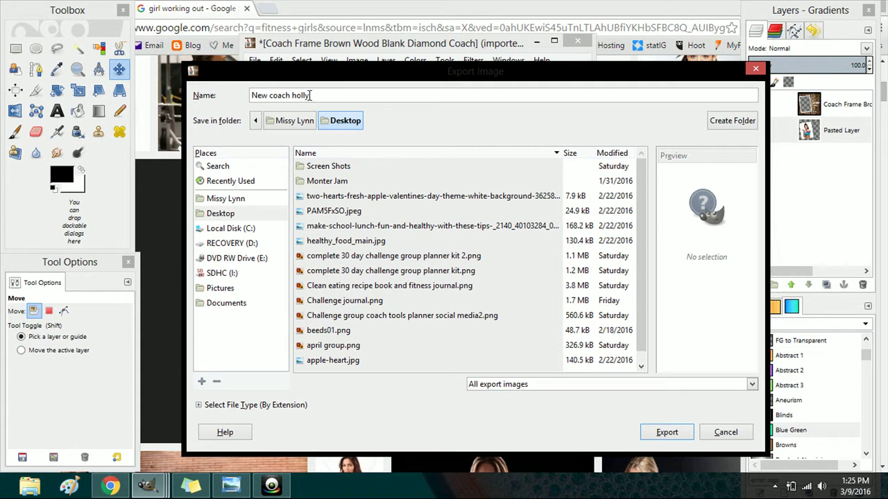
type(".png")
key("Return")
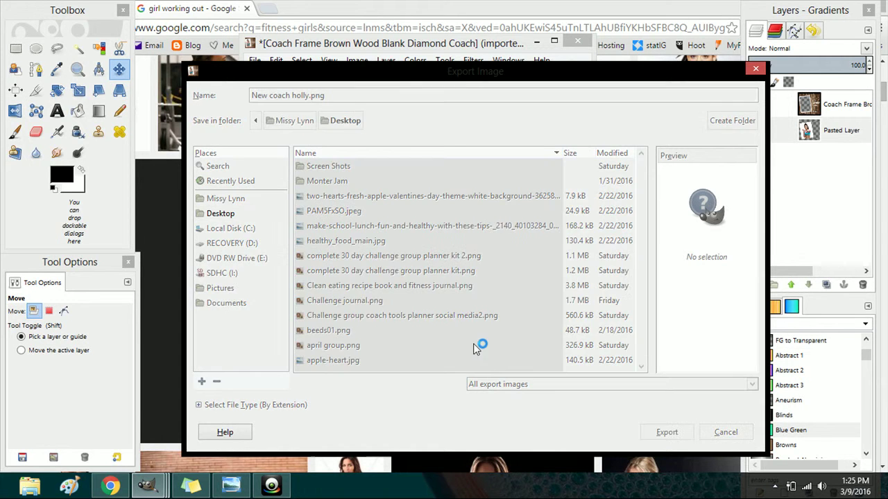
left_click(447, 365)
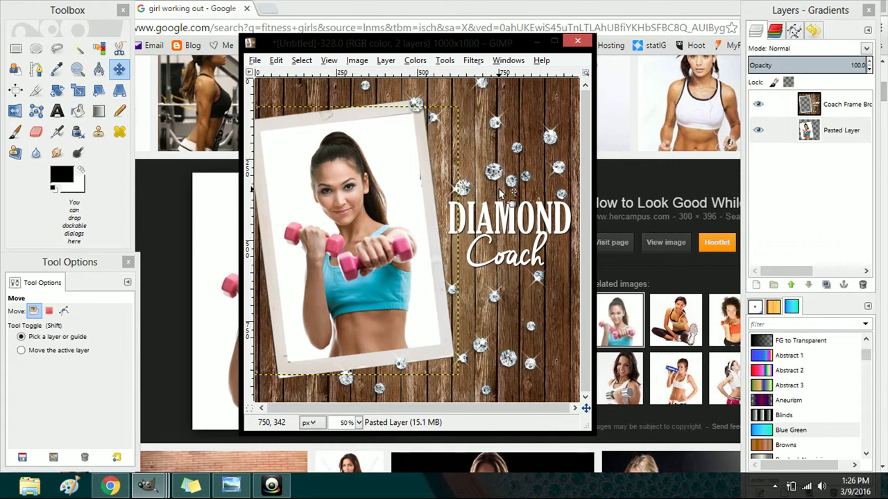
Clear the finished composite and browser aside, copy the black New Coach frame, and close its image
left_click(538, 43)
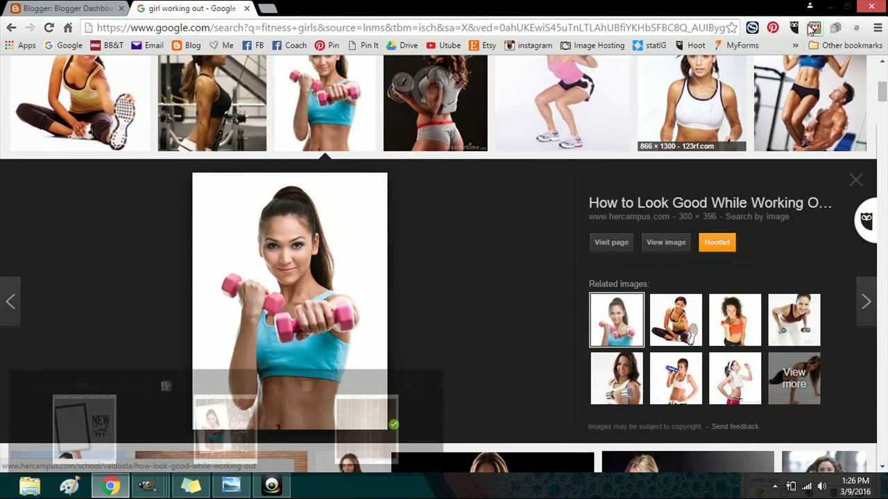
left_click(831, 7)
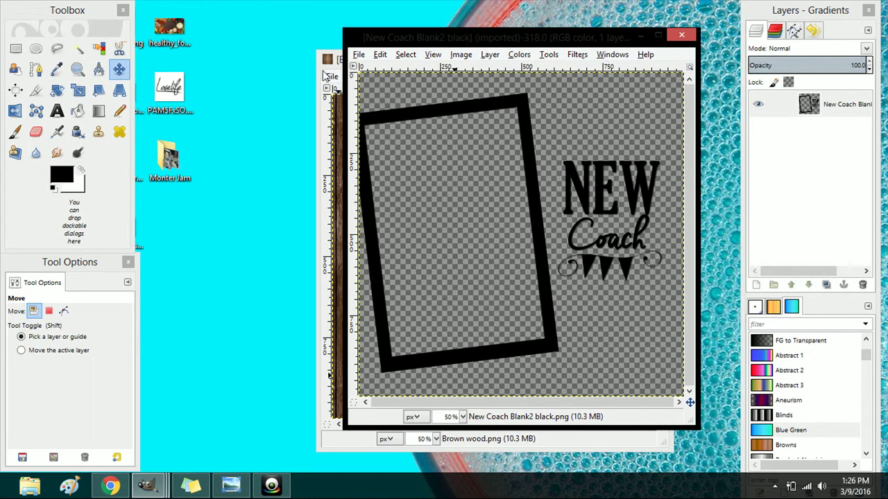
left_click_drag(340, 64, 274, 55)
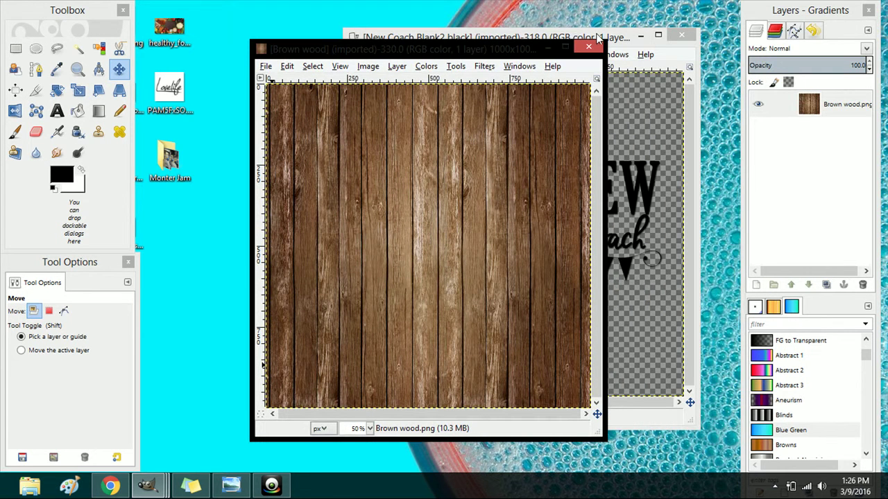
left_click(594, 36)
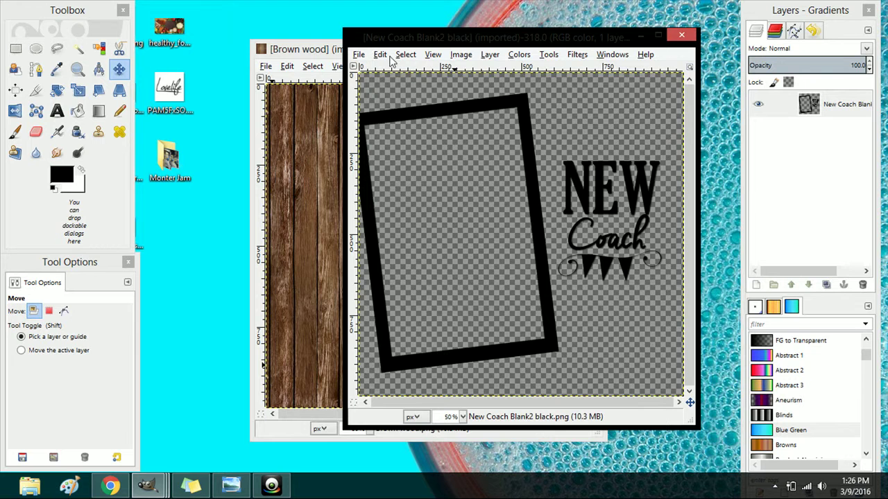
left_click(361, 59)
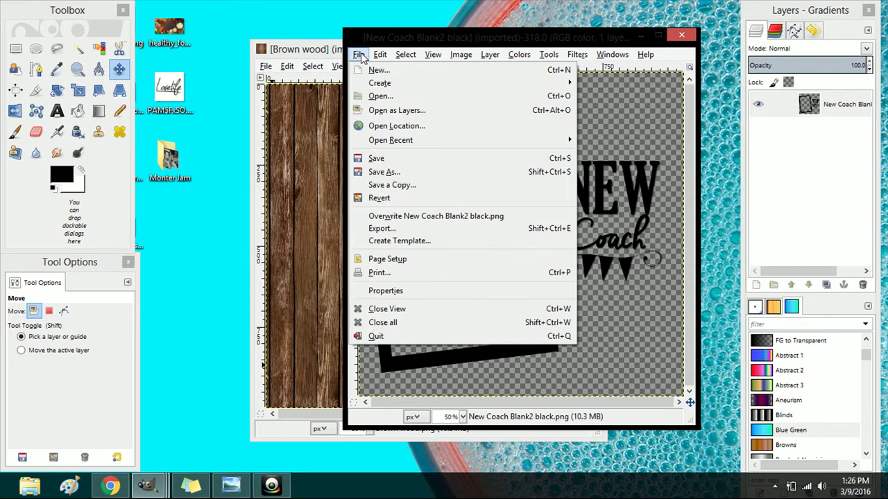
mouse_move(379, 61)
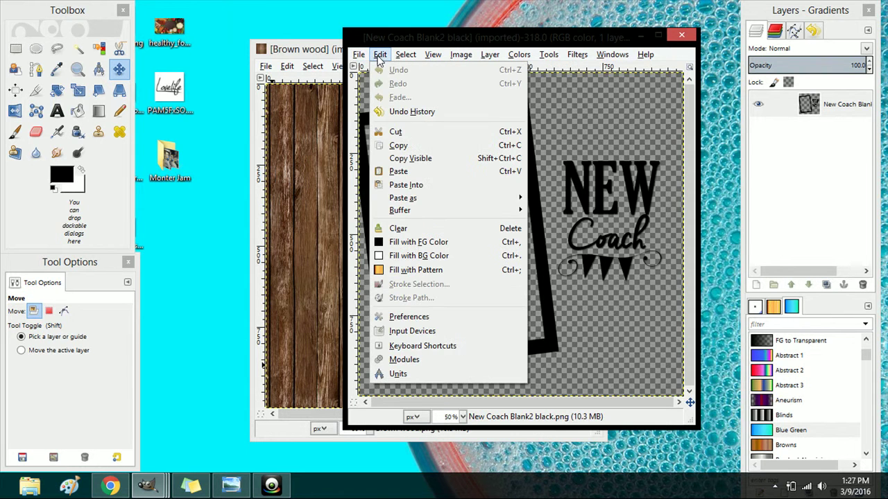
left_click(397, 146)
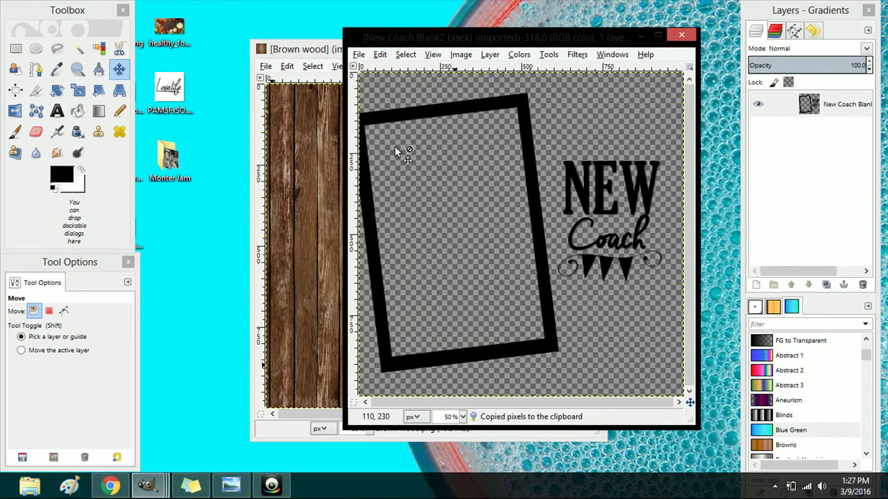
left_click(678, 37)
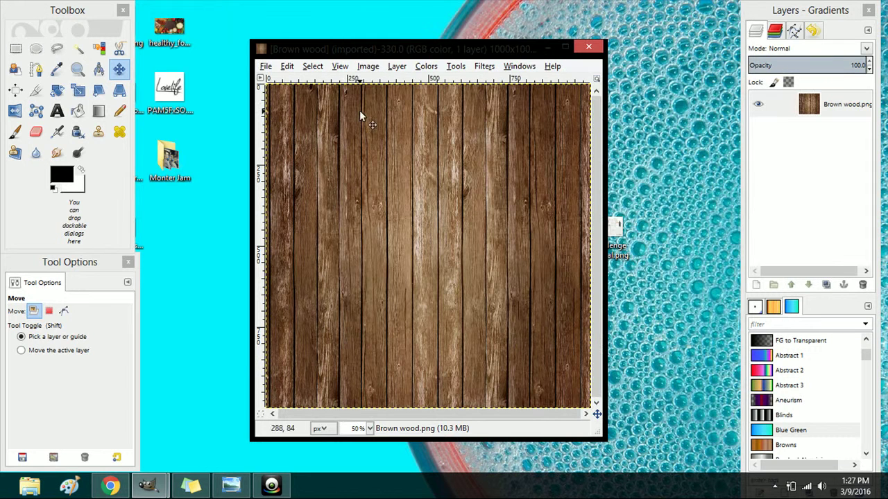
Paste the frame into the Brown wood image as its own new layer
left_click(287, 67)
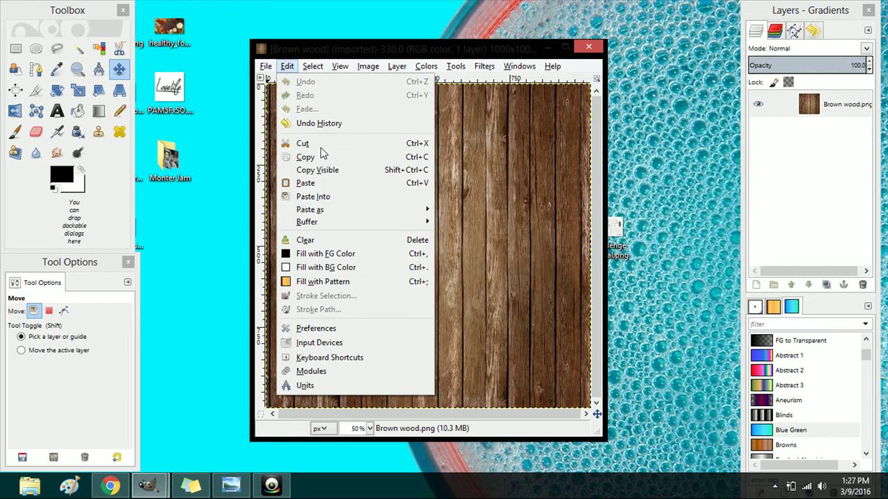
left_click(328, 189)
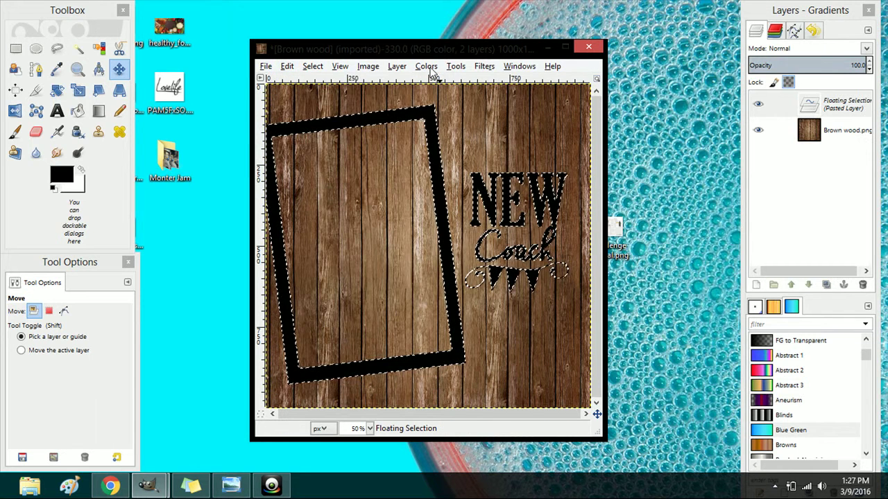
left_click(400, 67)
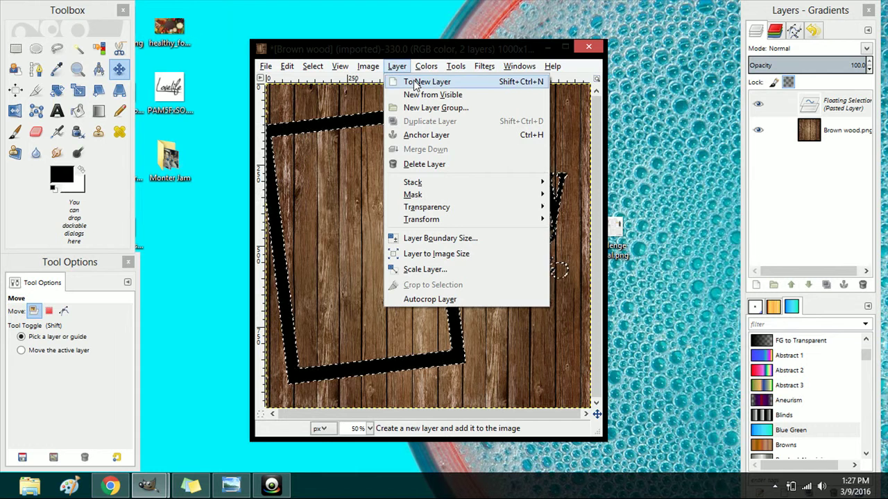
left_click(413, 80)
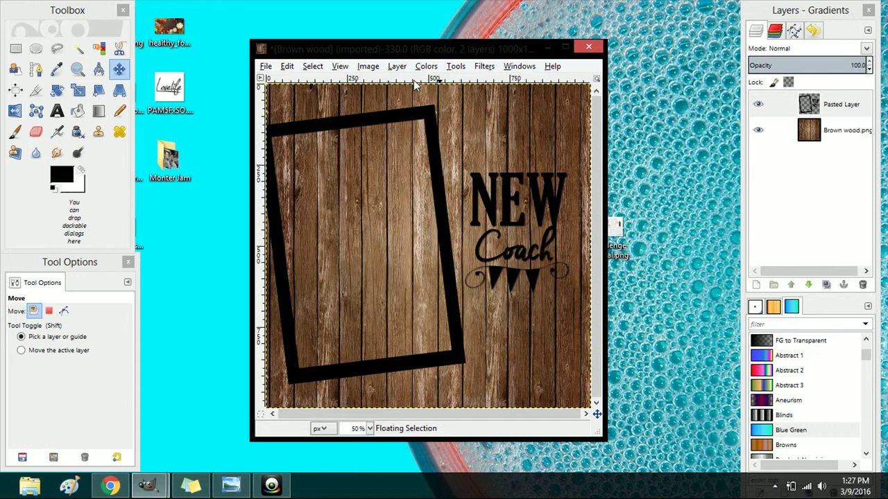
Erase the wood inside the frame opening on the Brown wood layer with a large eraser
left_click(833, 136)
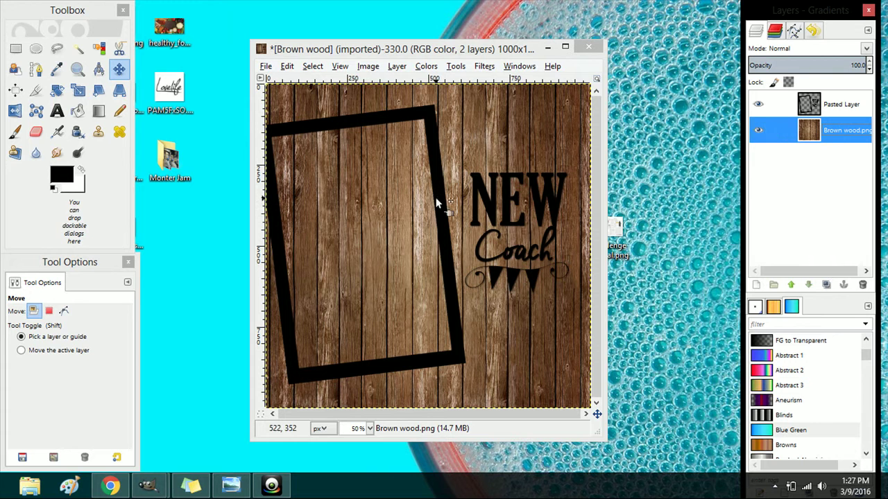
left_click(35, 132)
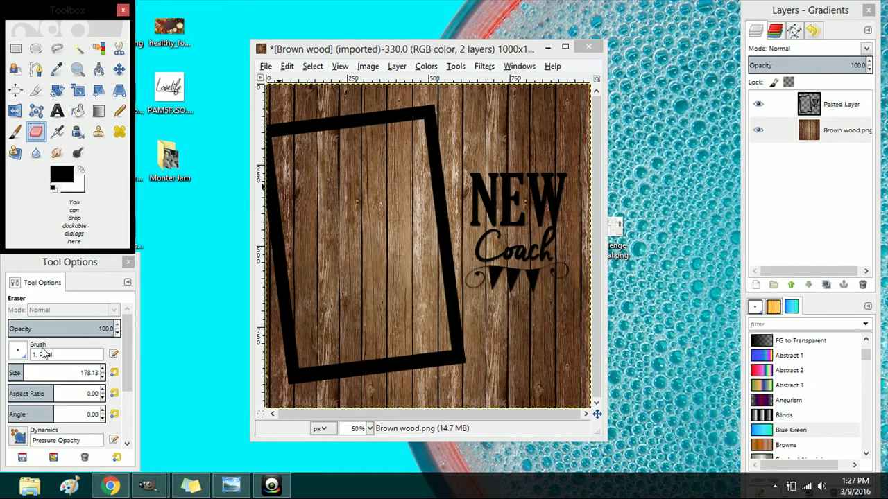
left_click(21, 353)
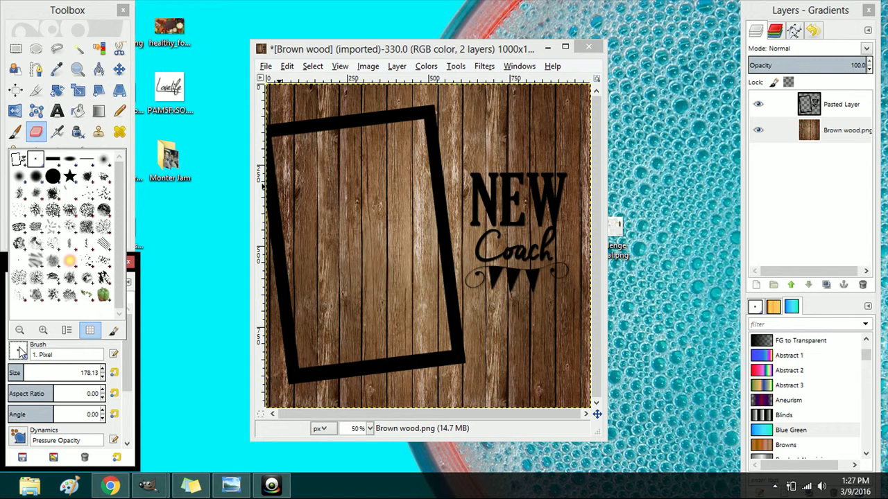
left_click(21, 353)
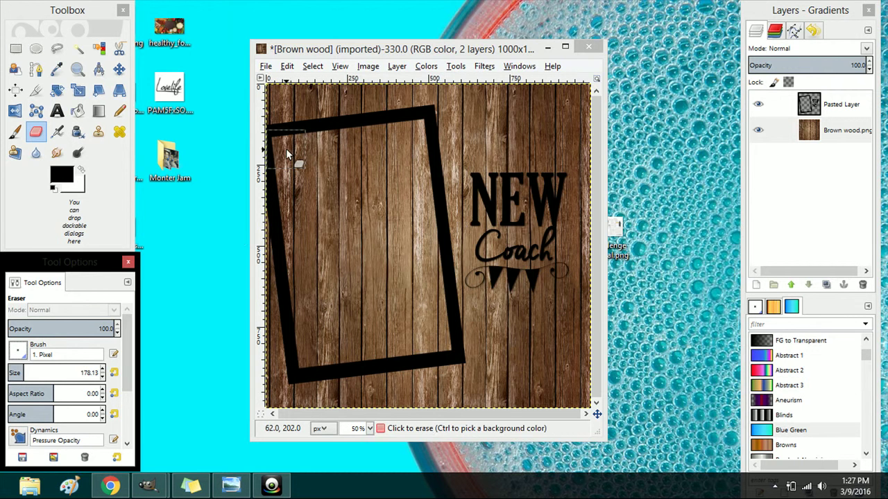
mouse_move(286, 148)
left_mouse_down()
mouse_move(411, 137)
mouse_move(437, 337)
mouse_move(309, 349)
mouse_move(293, 171)
mouse_move(390, 170)
mouse_move(401, 319)
mouse_move(325, 287)
mouse_move(323, 202)
mouse_move(349, 194)
mouse_move(371, 244)
mouse_move(369, 296)
mouse_move(338, 231)
left_mouse_up()
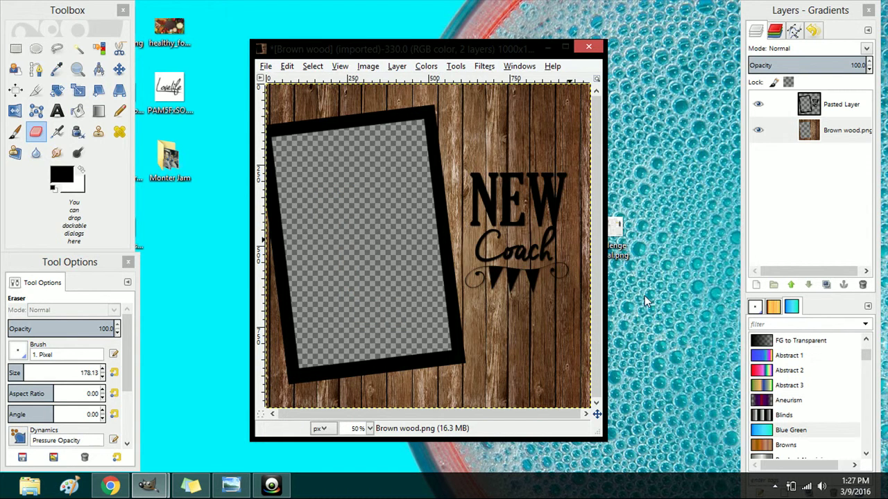
Colorize the Pasted Layer frame and lettering to Hue 66, Saturation 78, Lightness 50
left_click(829, 105)
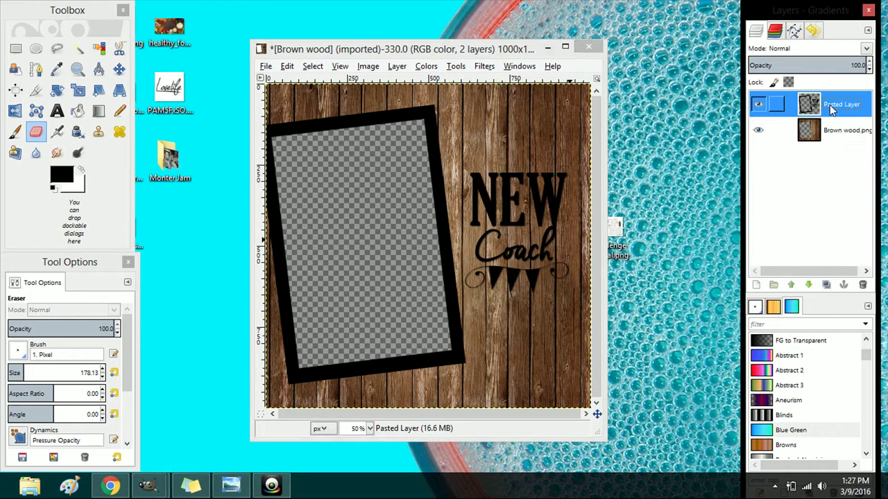
left_click(426, 66)
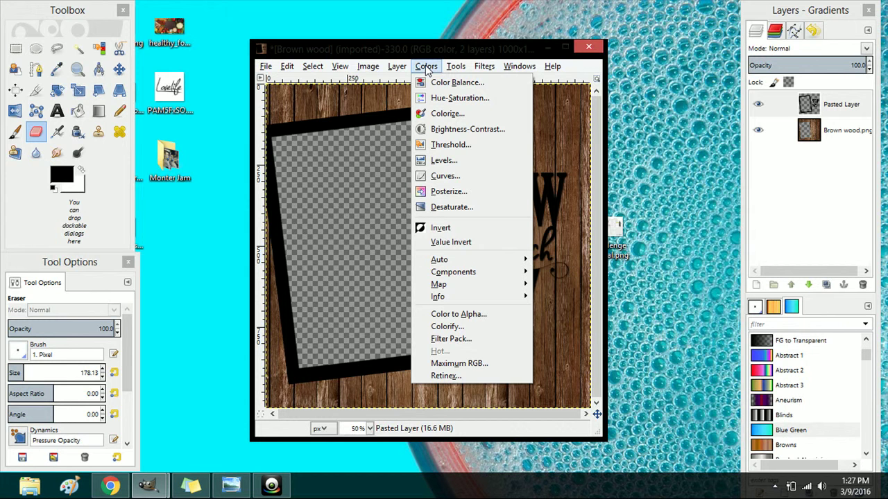
left_click(445, 113)
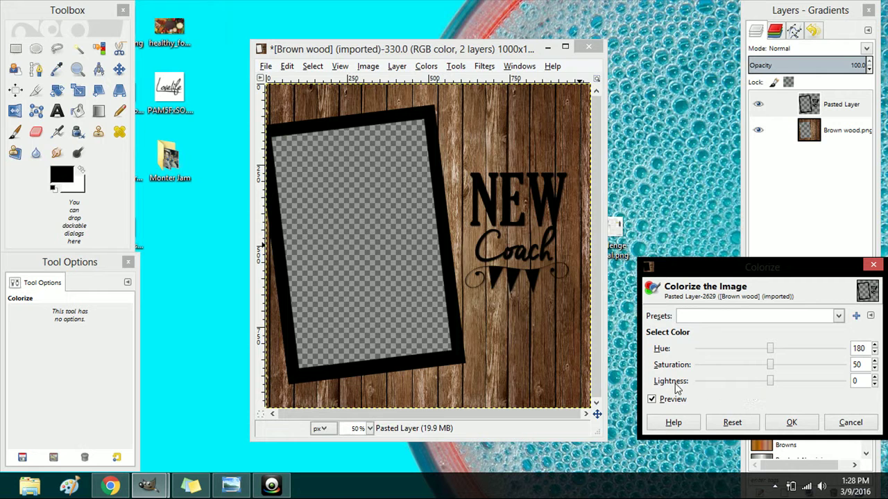
left_click_drag(773, 384, 724, 354)
left_click(774, 366)
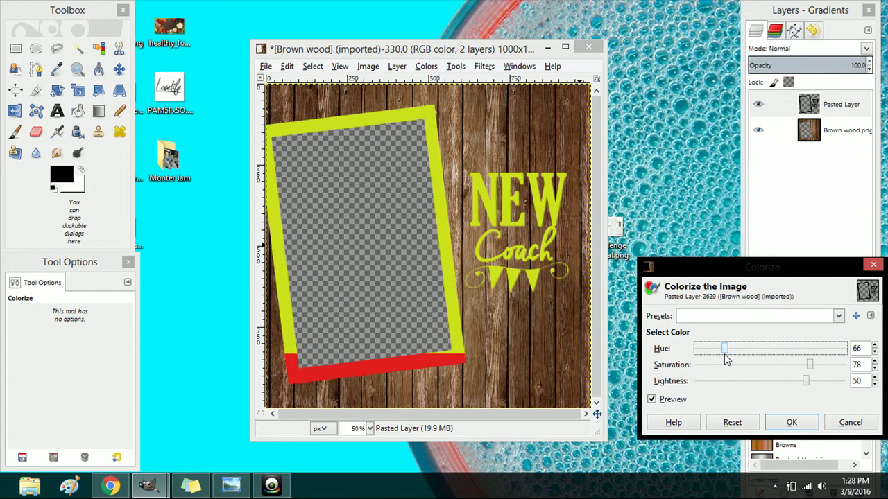
left_click(791, 423)
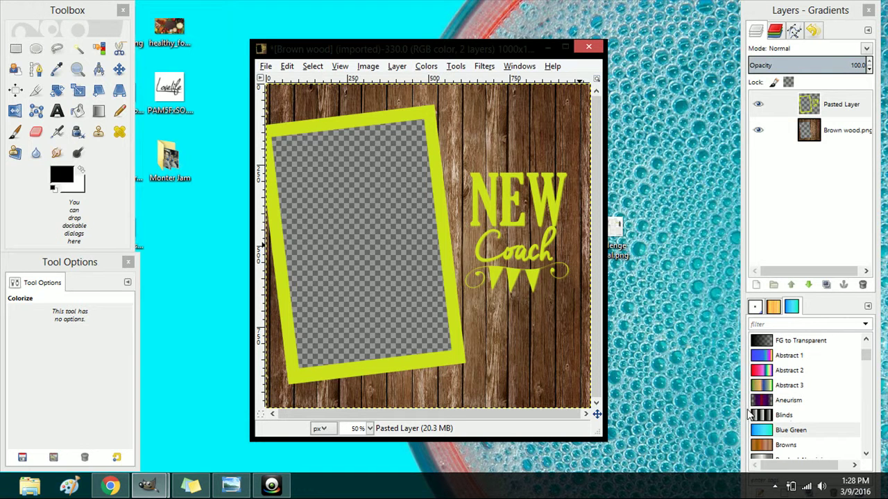
Copy the pink-dumbbell photo again from the Google Images search results
mouse_move(141, 488)
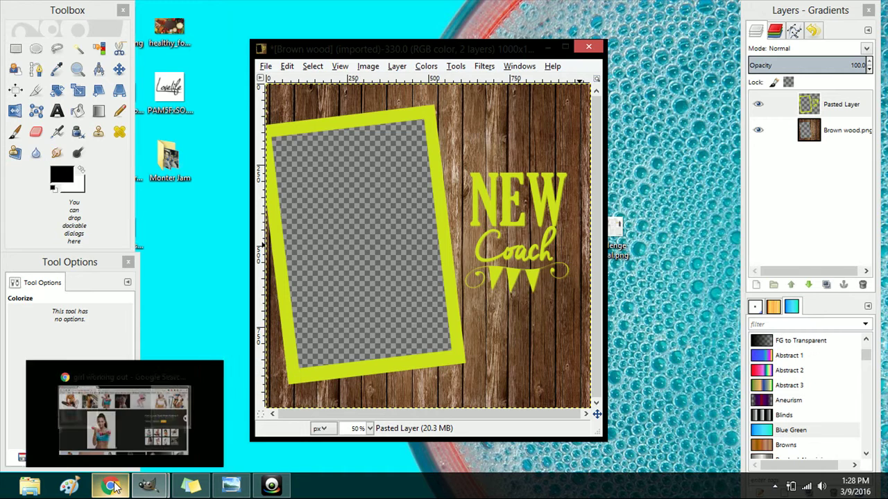
left_click(113, 487)
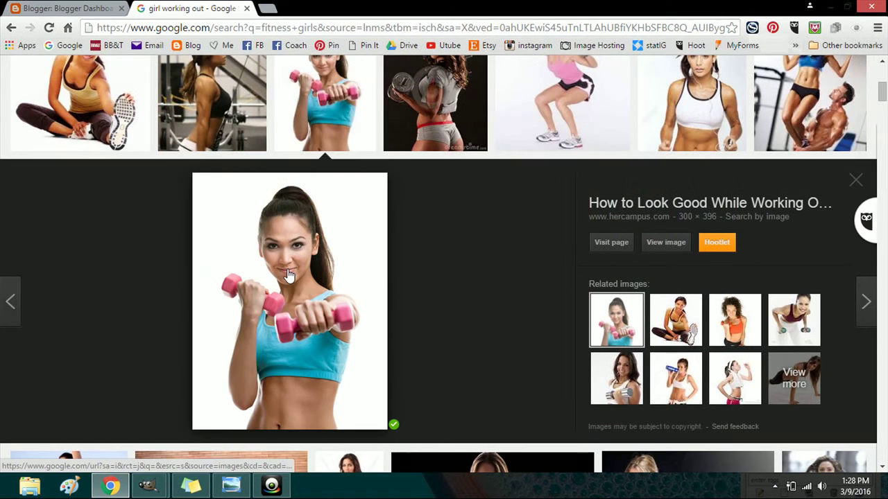
right_click(288, 271)
left_click(322, 156)
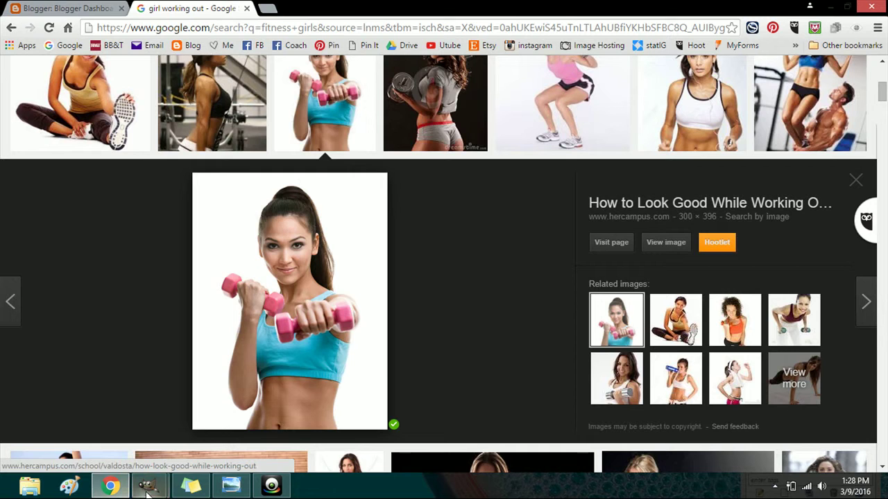
Paste the dumbbell photo into the Brown wood image and scale it to 592 × 744
mouse_move(148, 486)
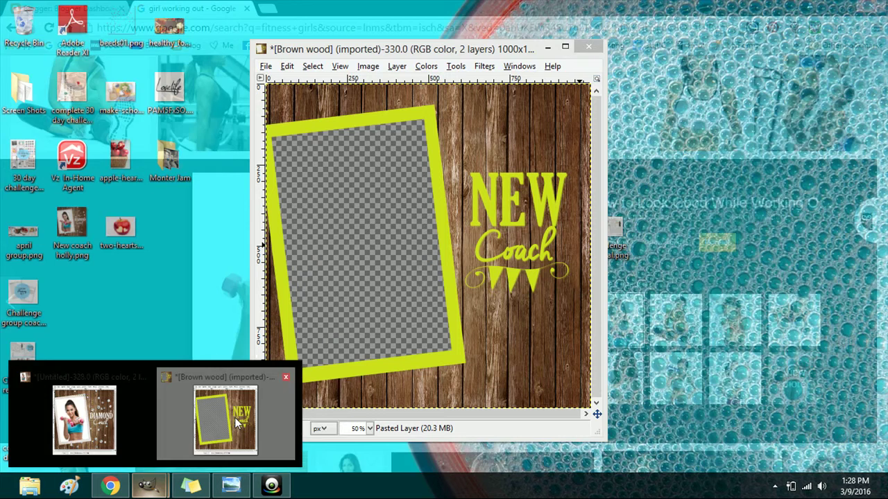
left_click(235, 420)
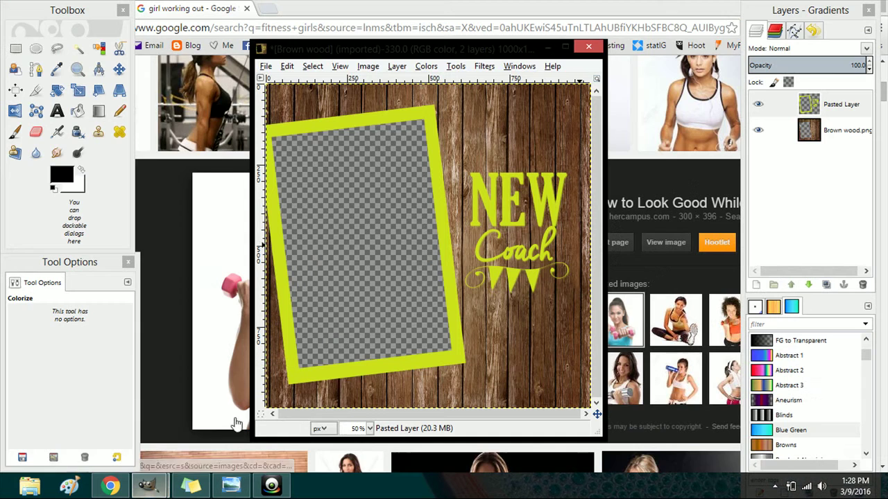
key("ctrl+v")
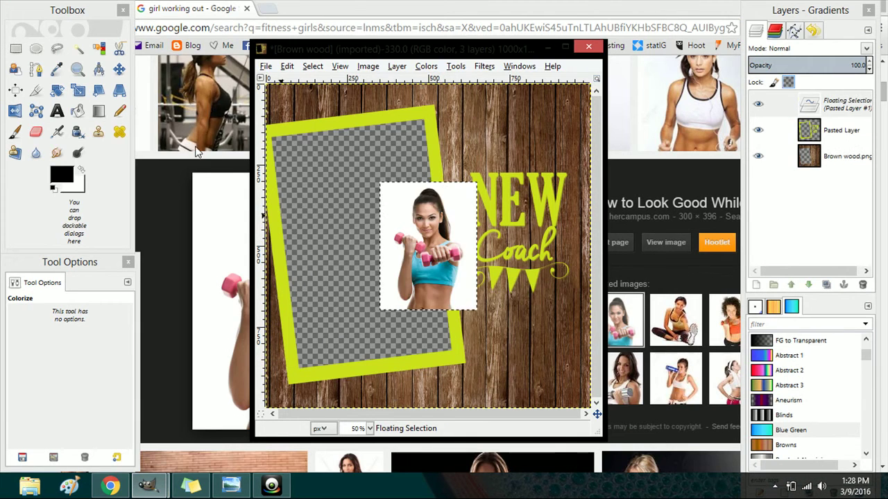
left_click(78, 94)
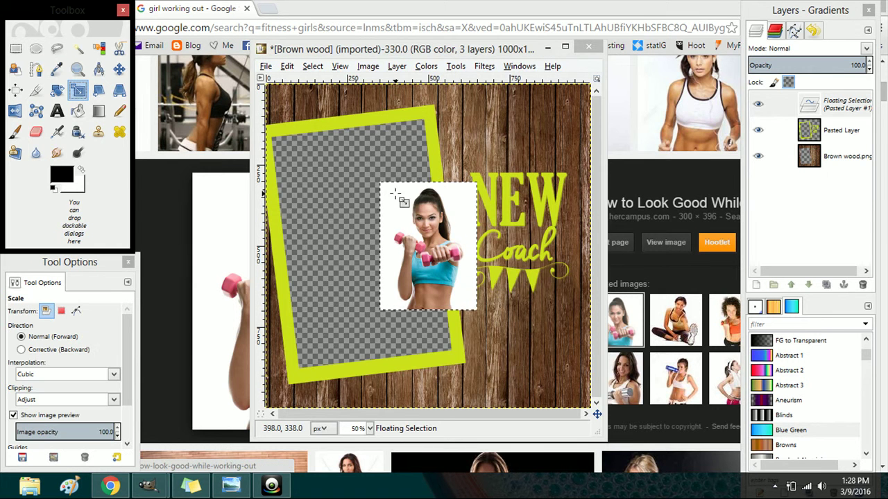
left_click(316, 125)
left_click_drag(316, 125, 324, 80)
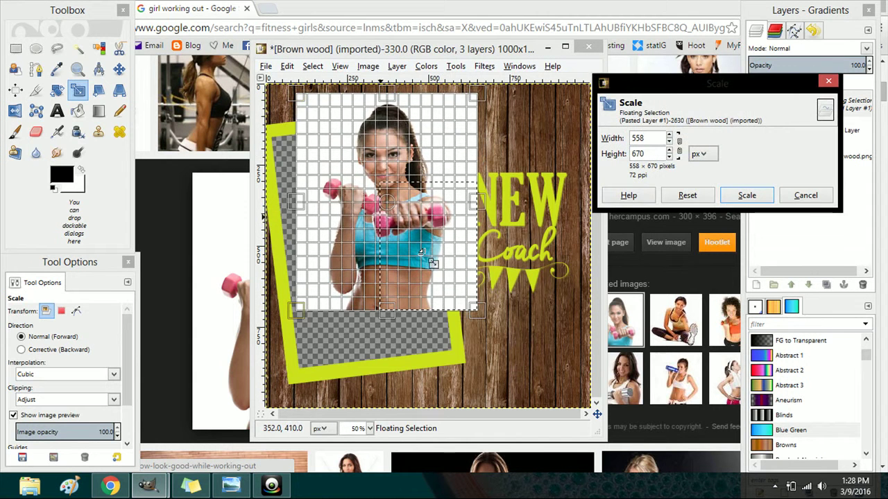
left_click_drag(473, 309, 487, 339)
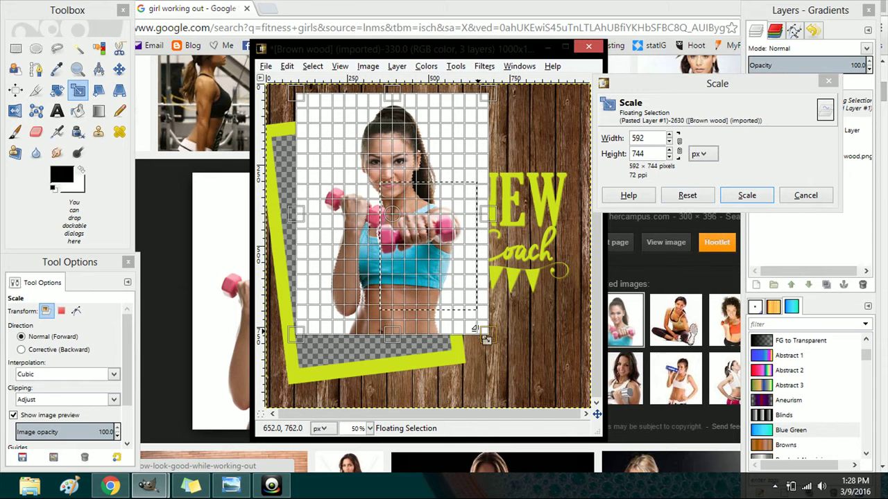
left_click(725, 198)
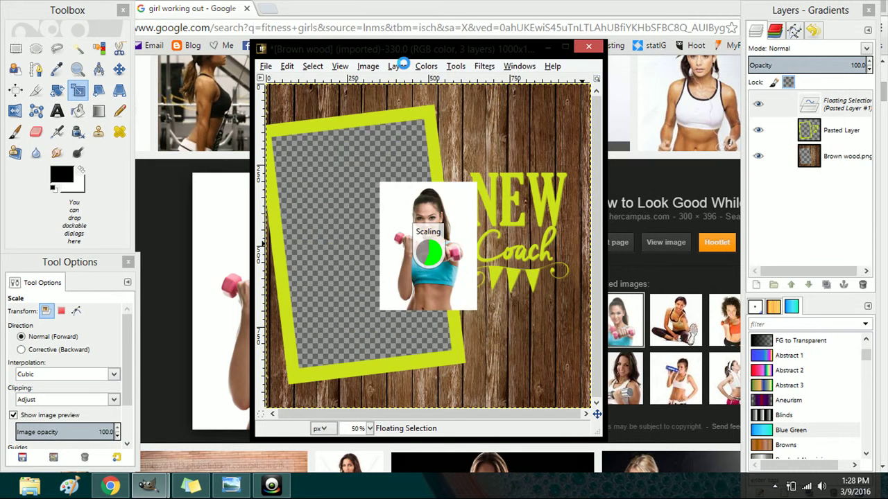
Make the pasted photo its own layer, rotate it about -8°, and move it into the frame opening
left_click(400, 67)
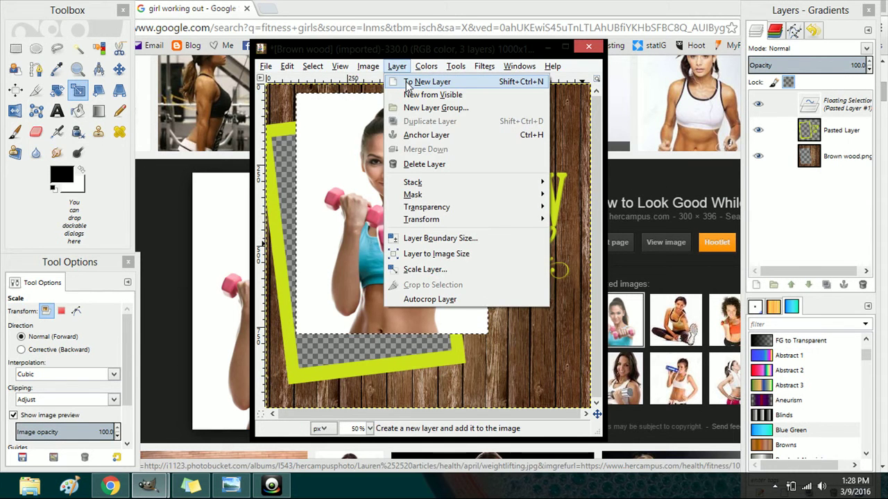
left_click(410, 81)
left_click(57, 90)
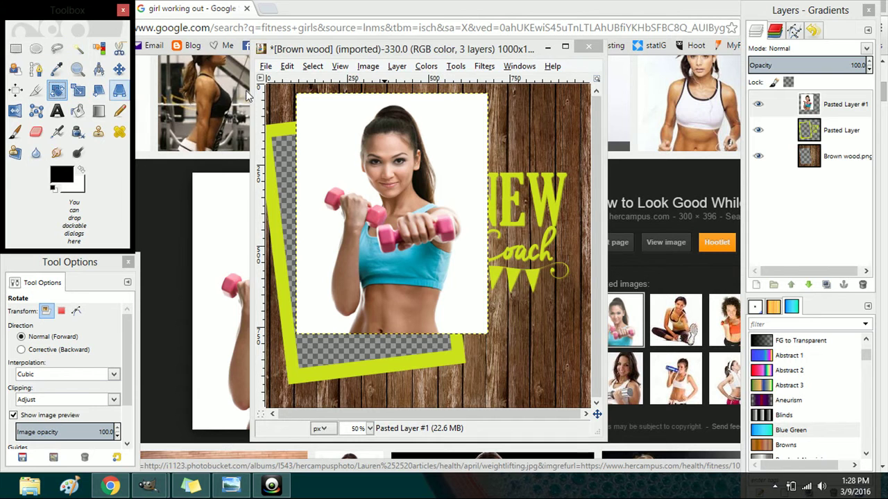
left_click(292, 112)
left_click_drag(292, 114, 290, 122)
left_click(792, 194)
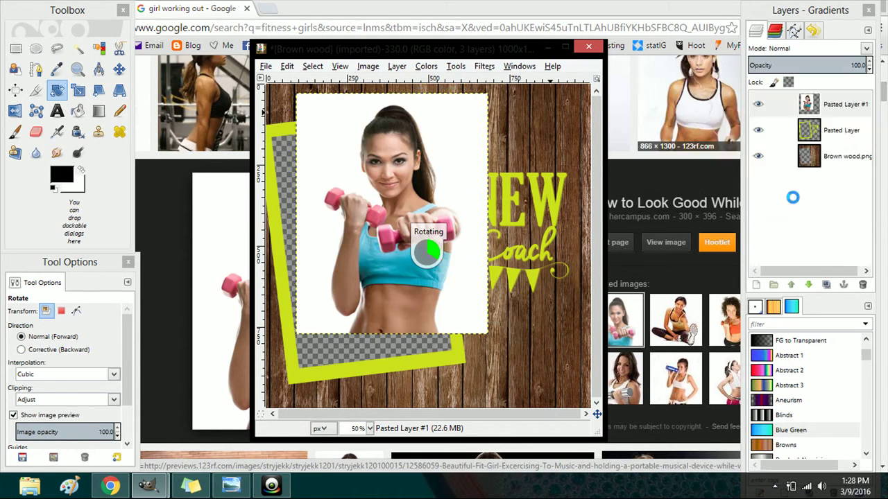
left_click(119, 69)
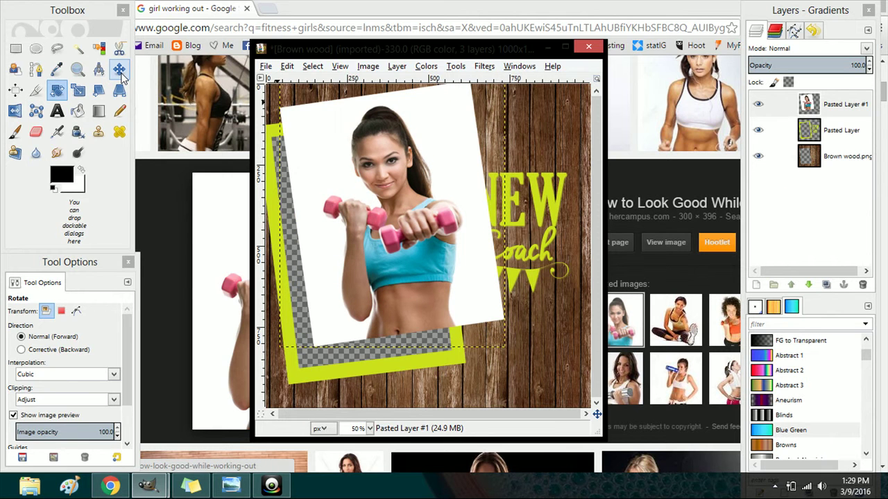
left_click(387, 233)
left_click_drag(350, 261, 340, 268)
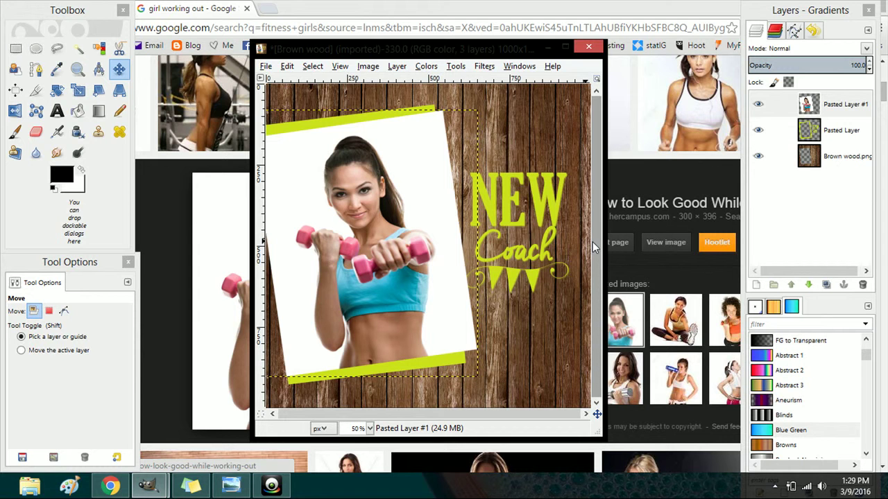
Sharpen the photo layer at 60 and lower it twice, beneath the wood layer
left_click(484, 67)
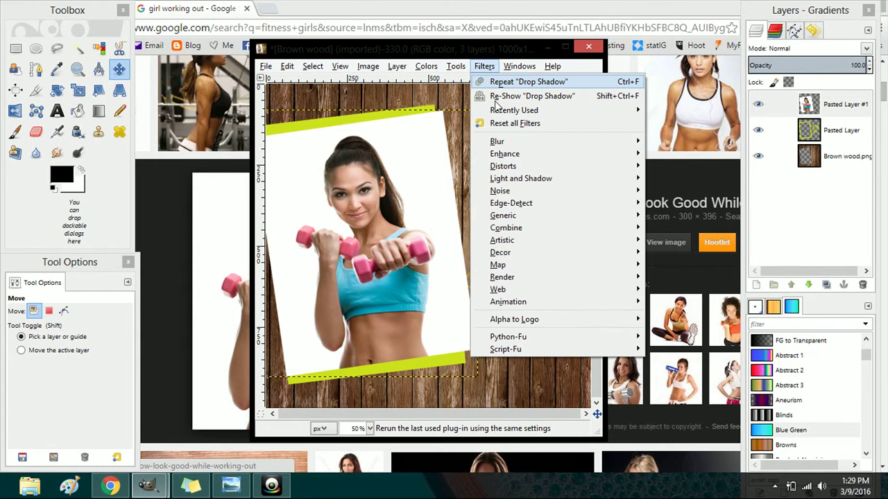
mouse_move(511, 158)
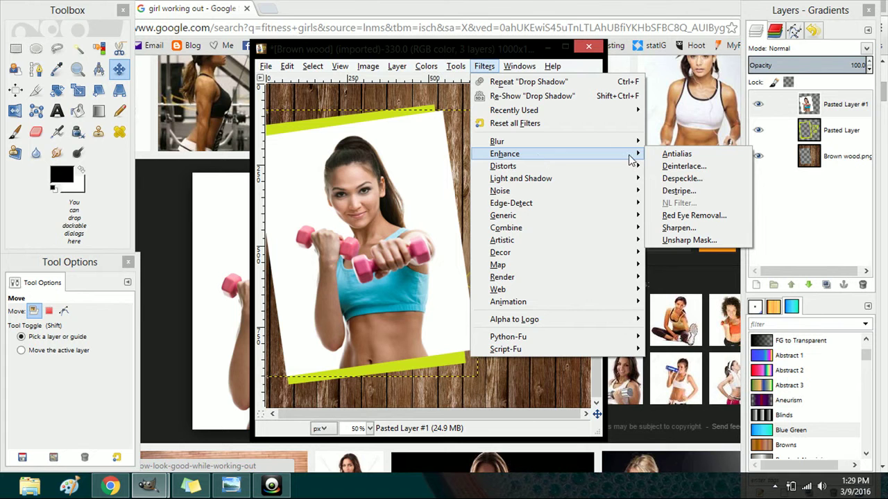
left_click(670, 231)
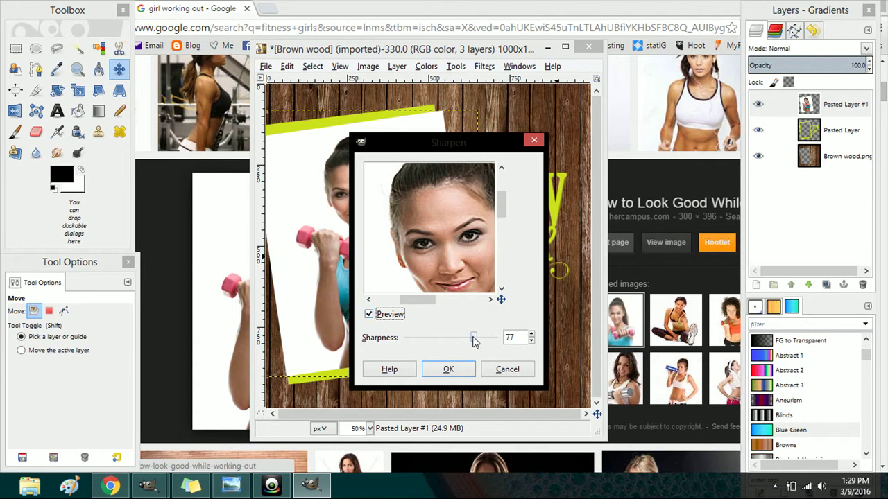
mouse_move(474, 340)
left_mouse_down()
mouse_move(451, 342)
mouse_move(459, 339)
left_mouse_up()
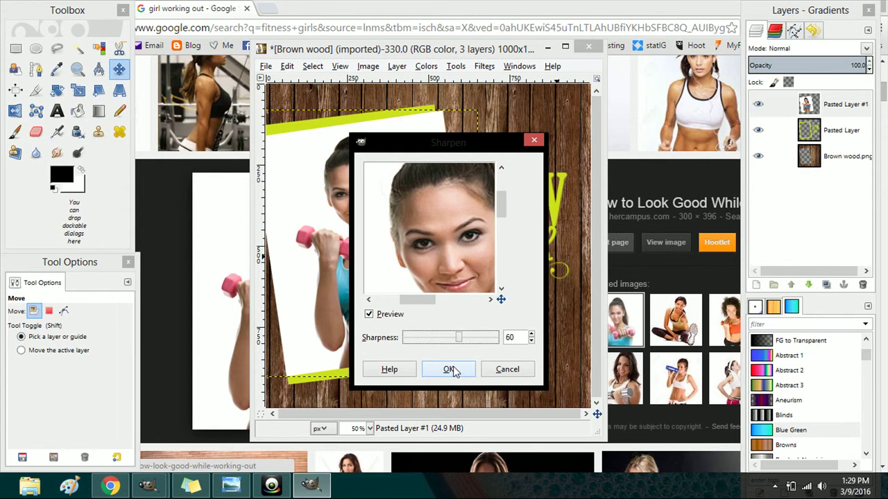
left_click(451, 370)
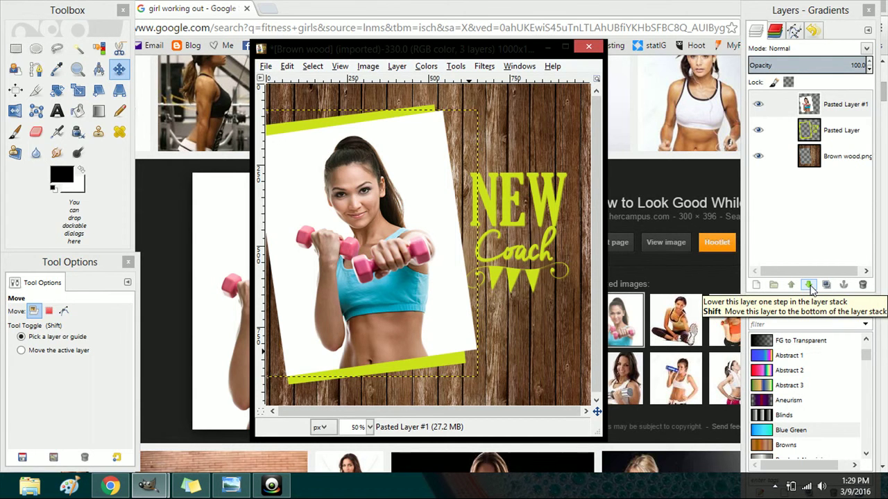
left_click(810, 287)
left_click(810, 287)
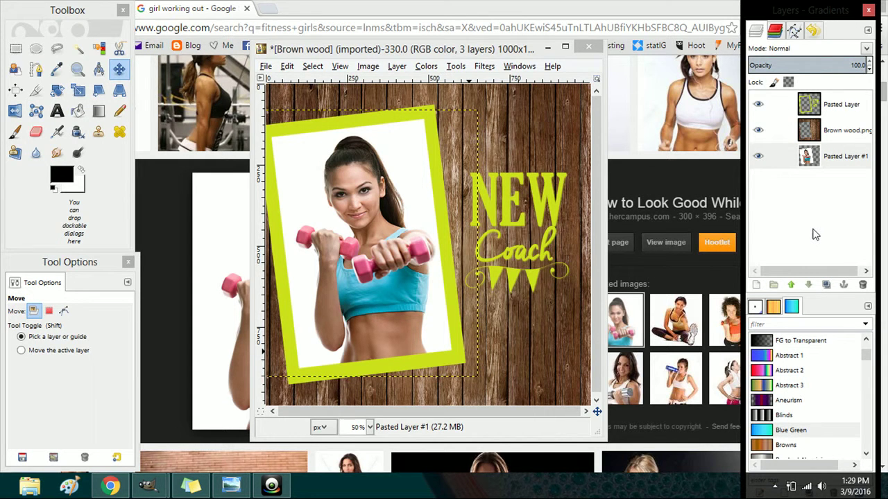
Try exporting to the Desktop as New coach holly.png, then decline overwriting the existing file
left_click(264, 67)
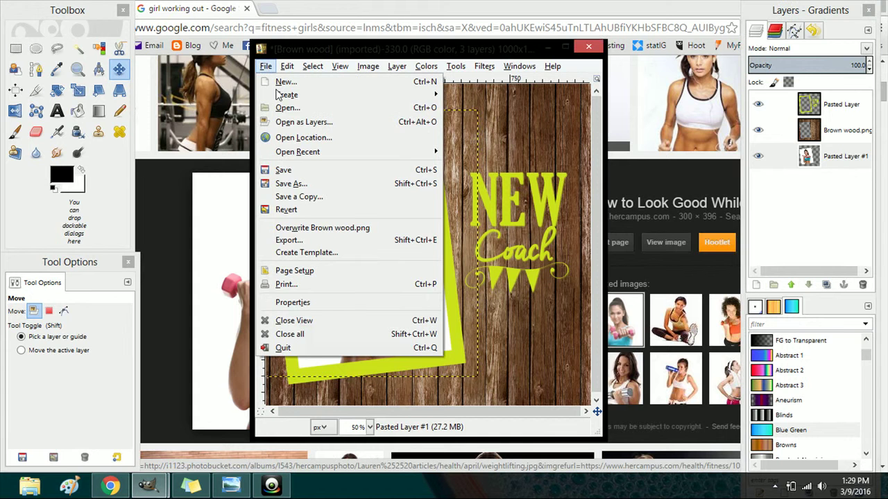
left_click(295, 240)
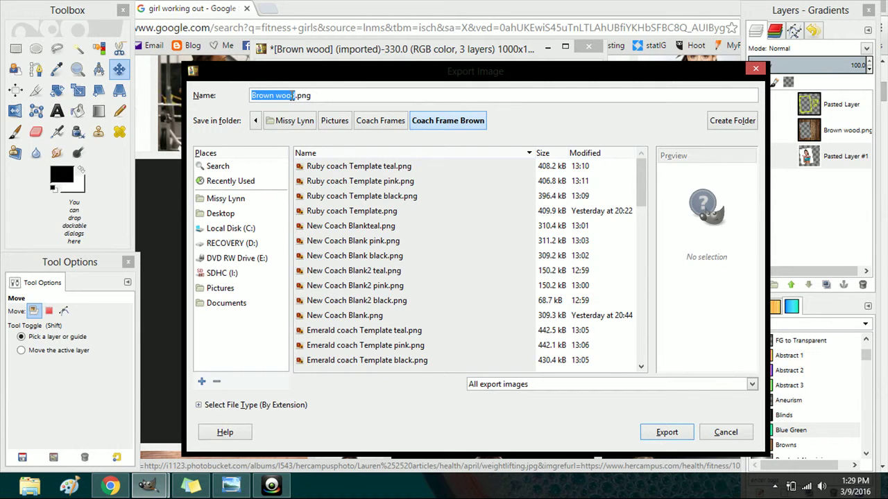
type("New coac")
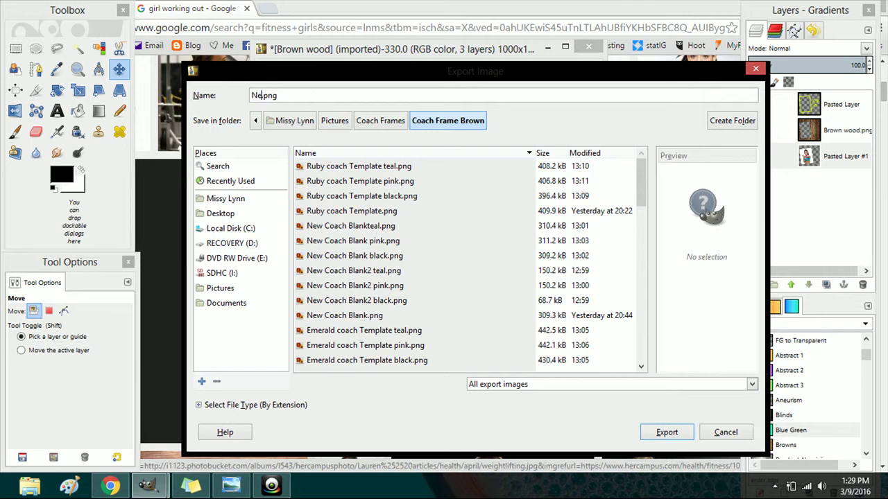
type("h holly")
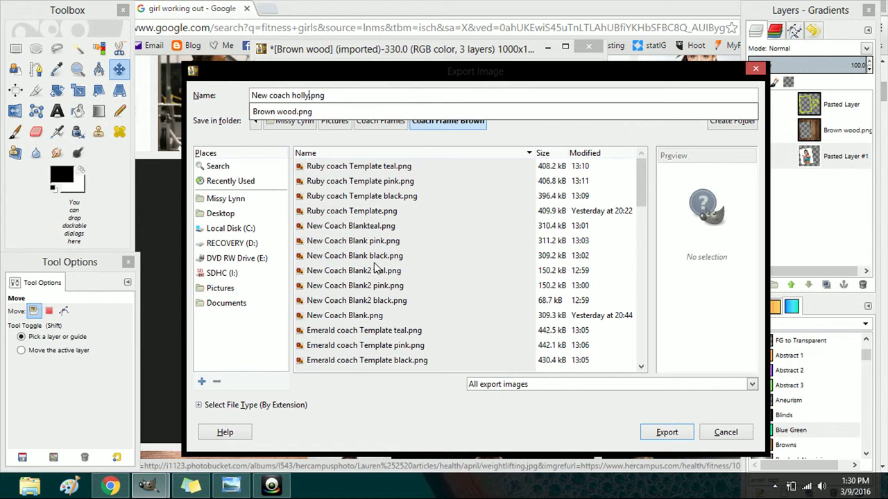
left_click(214, 215)
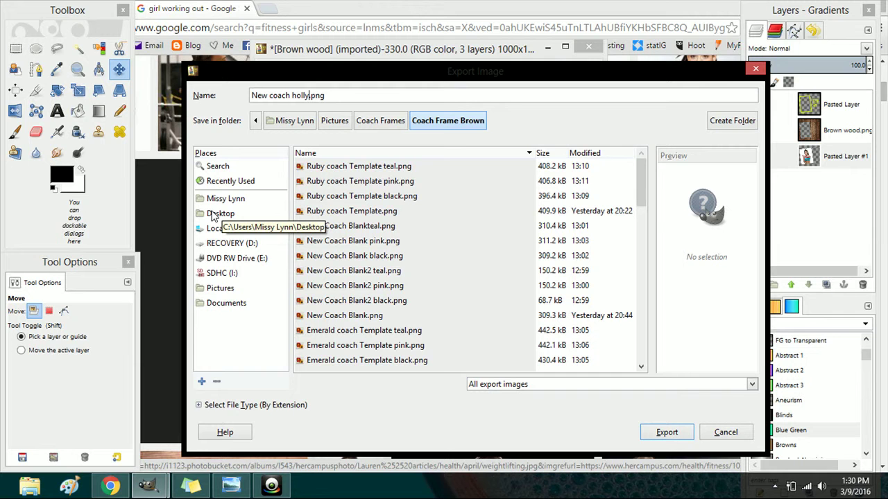
left_click(219, 216)
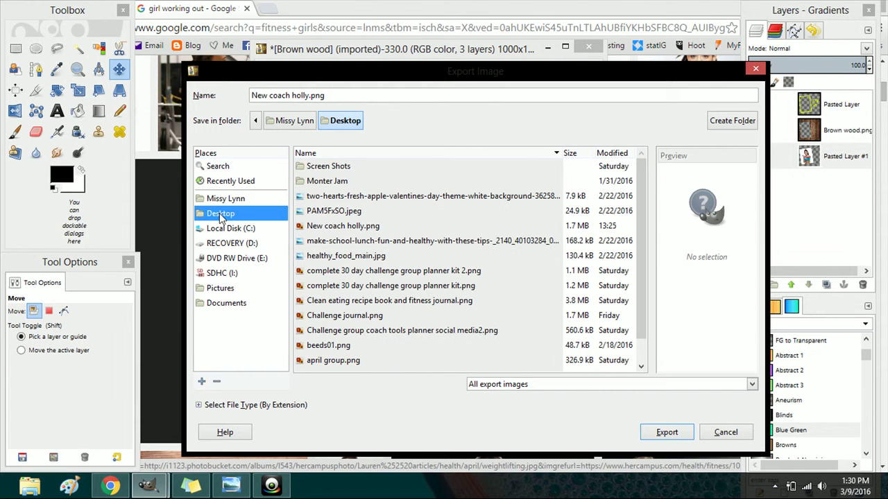
left_click(667, 432)
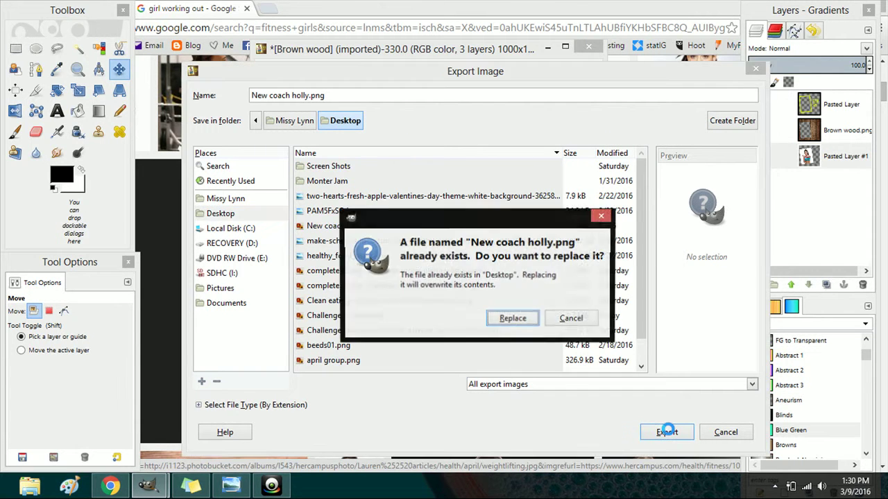
left_click(571, 319)
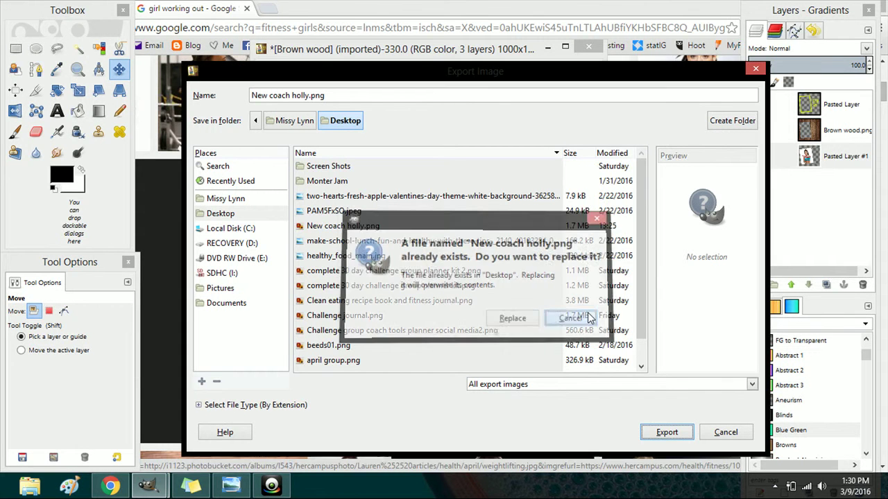
Rename the export to New coach holly2.png and save it with the default PNG options
left_click(310, 95)
type("2")
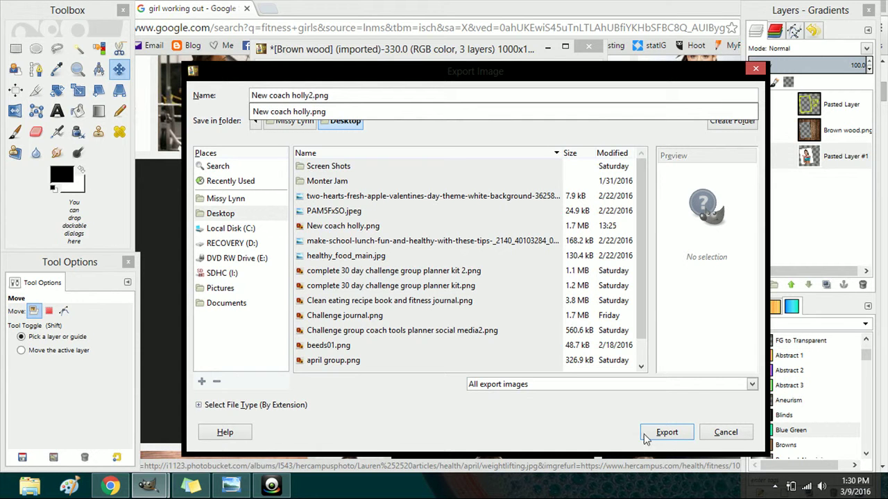
left_click(667, 435)
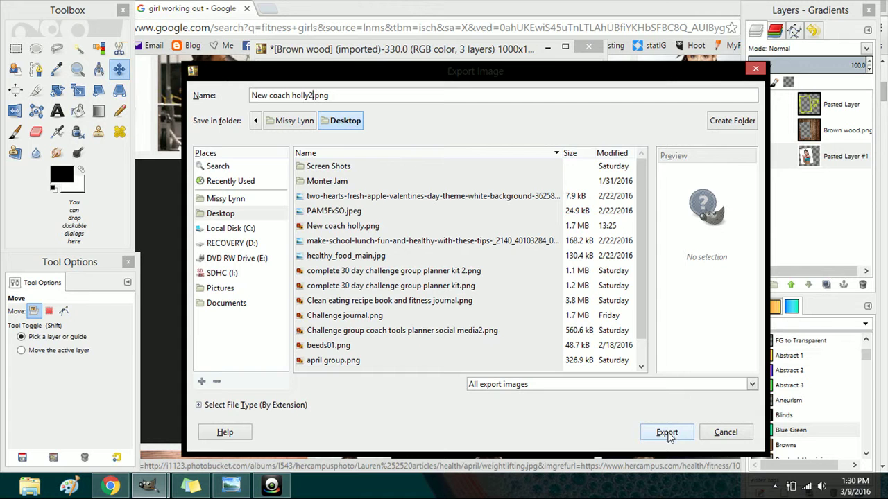
left_click(668, 436)
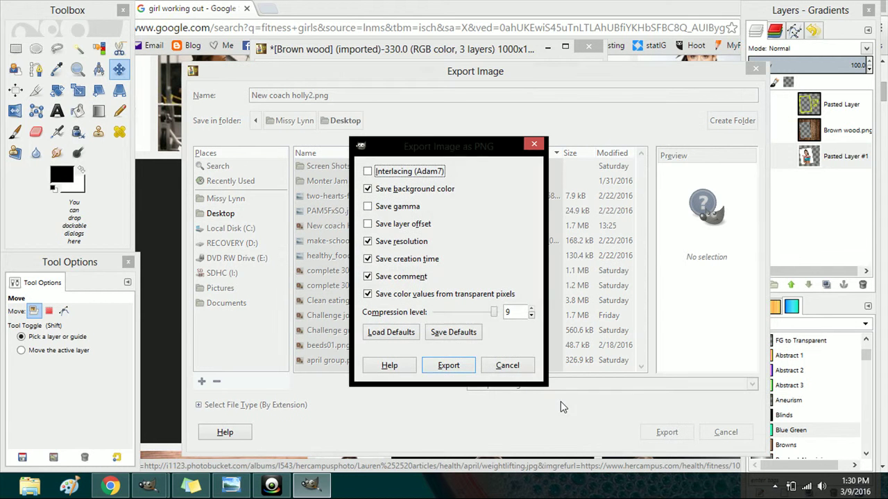
left_click(448, 366)
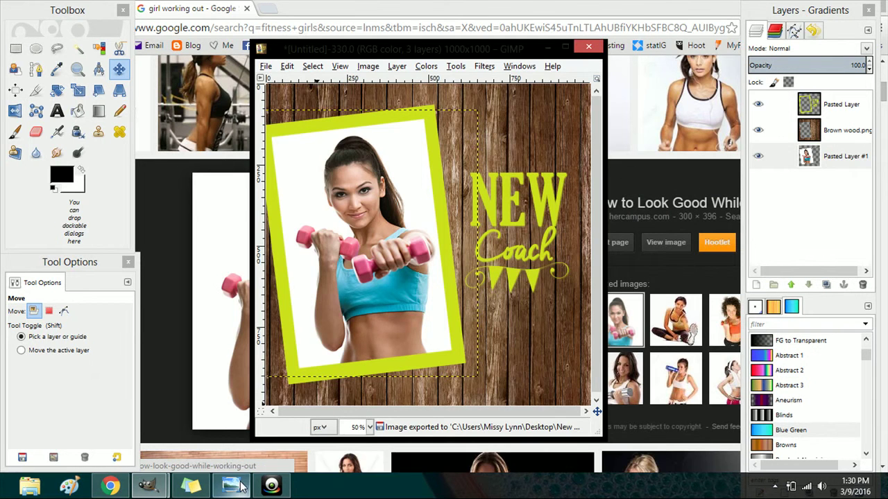
Page through the brown wood coach frame templates in Windows Photo Viewer up to Pink Emerald Coach
left_click(235, 487)
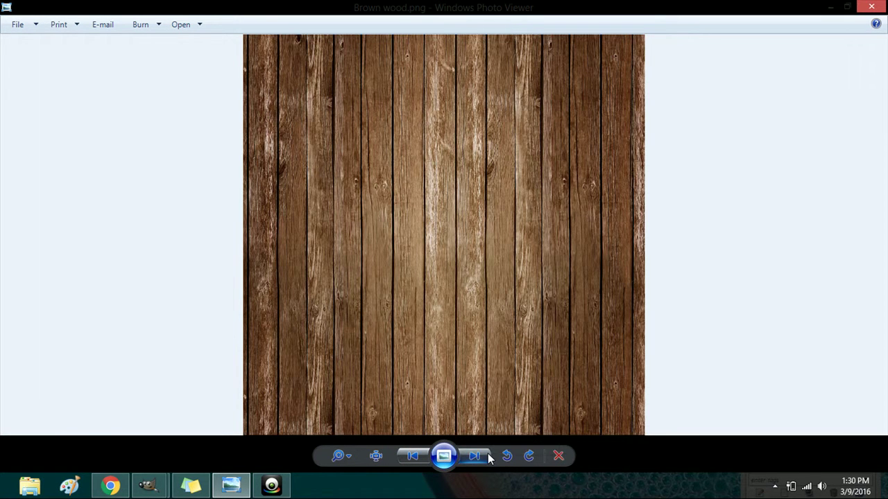
left_click(487, 455)
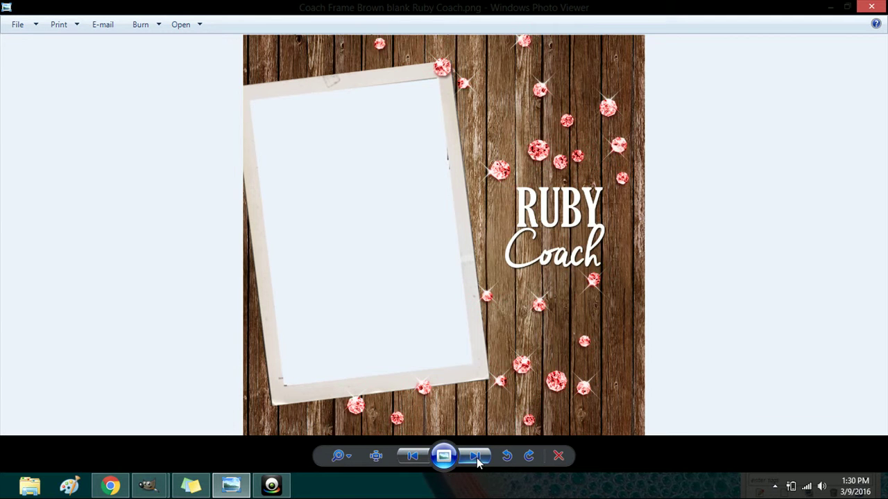
left_click(476, 457)
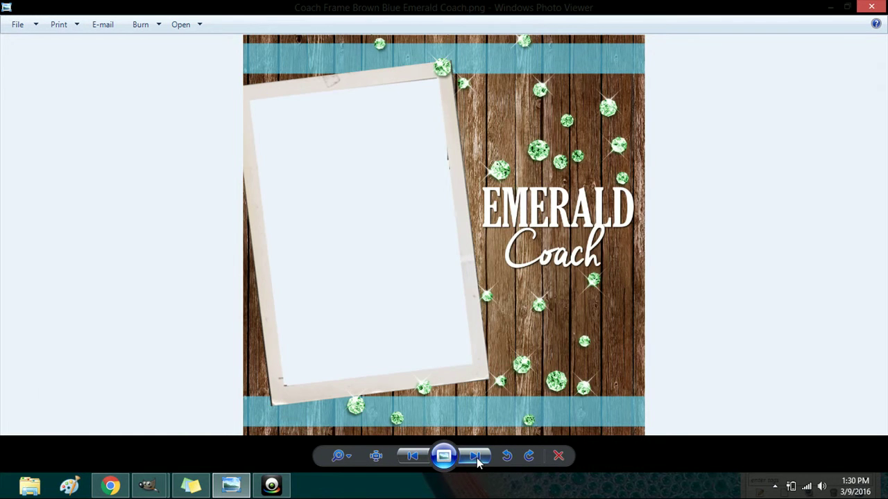
left_click(476, 457)
left_click(476, 457)
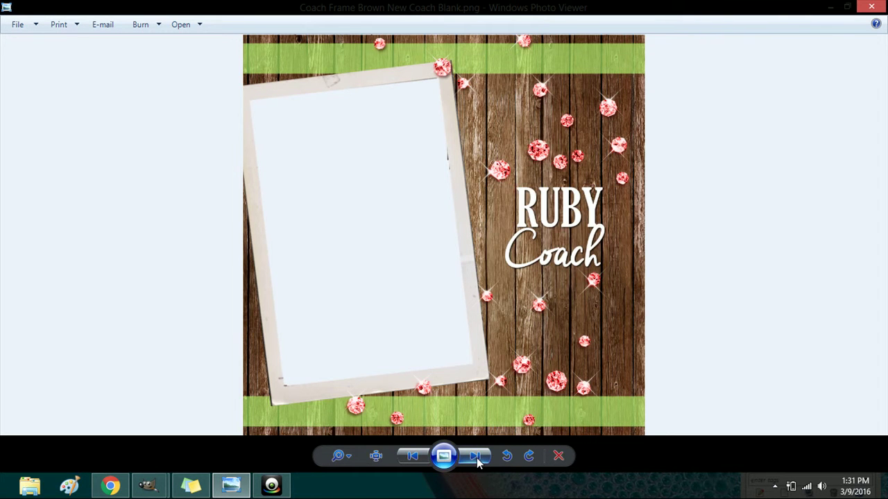
left_click(476, 457)
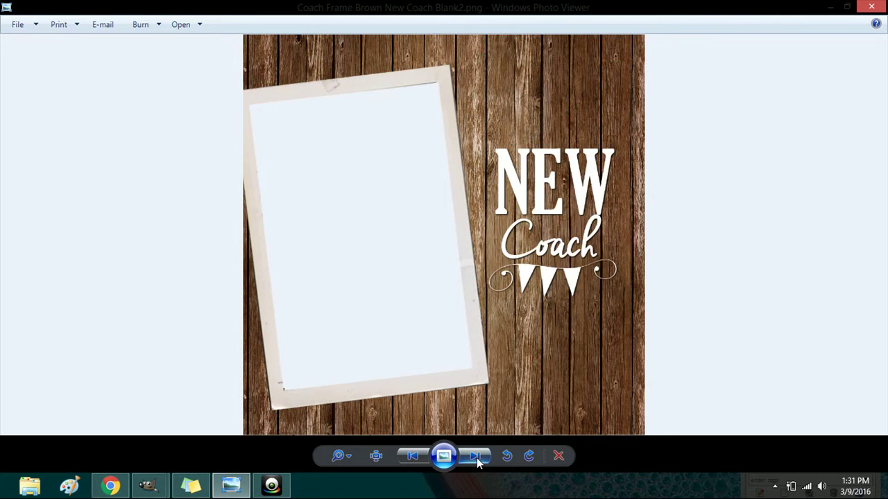
left_click(476, 457)
left_click(476, 456)
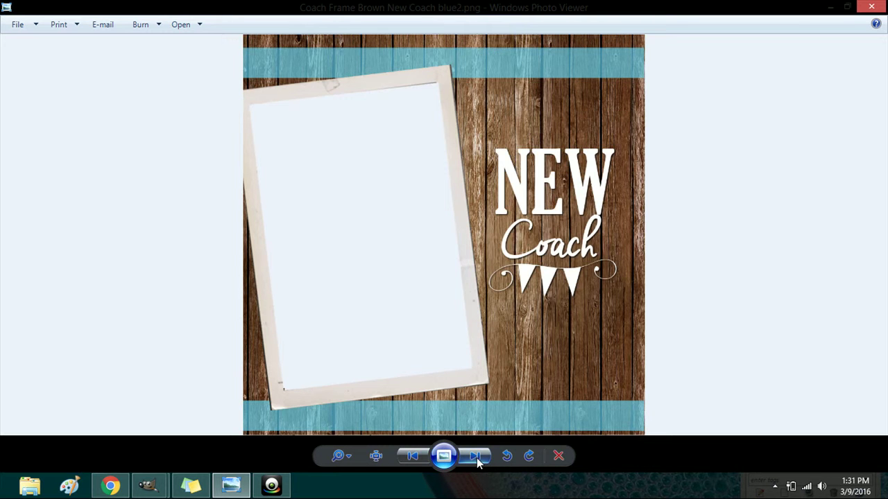
left_click(476, 456)
left_click(476, 456)
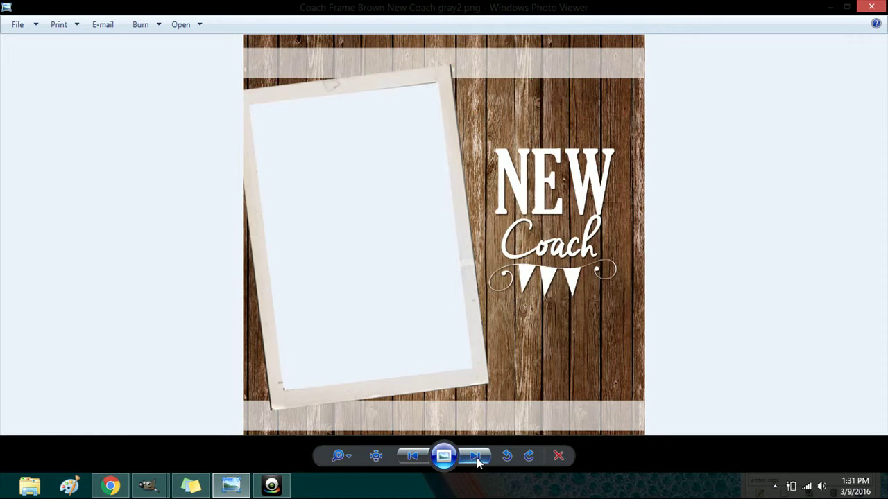
left_click(475, 457)
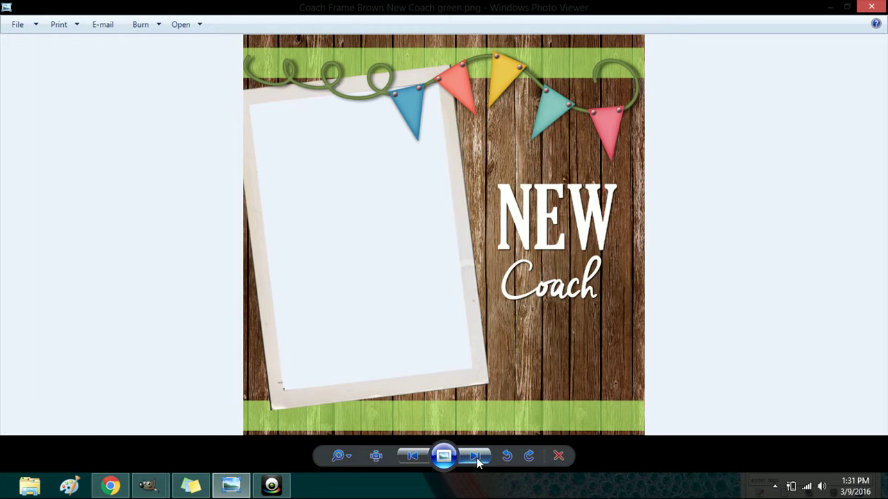
left_click(476, 456)
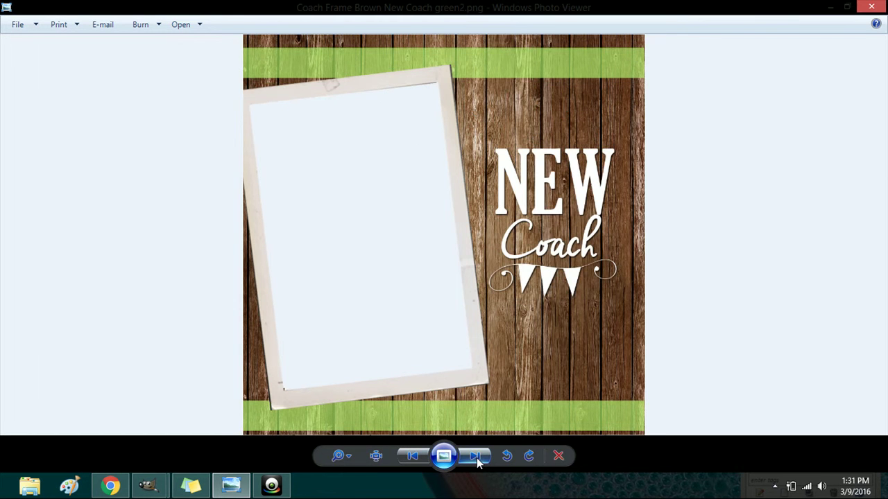
left_click(475, 456)
left_click(476, 457)
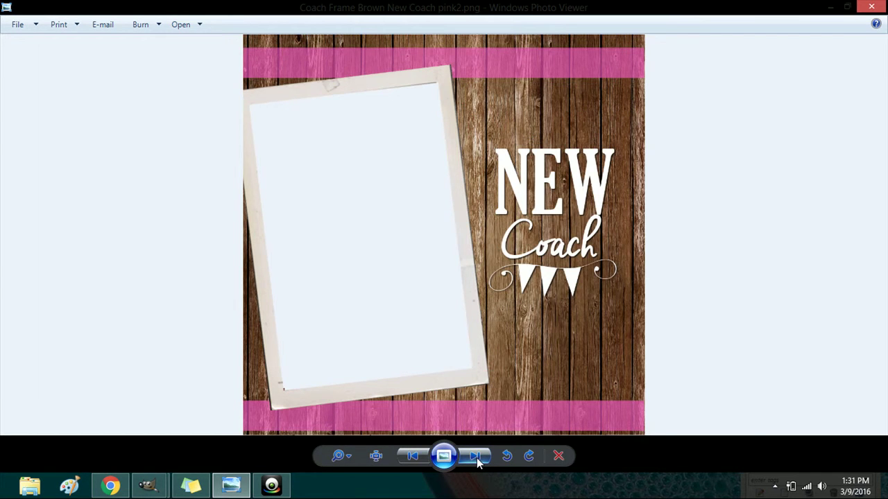
left_click(476, 457)
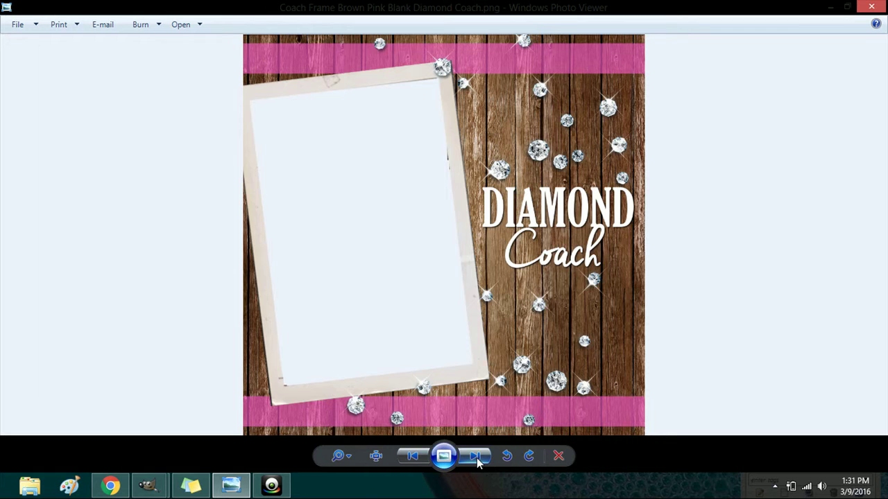
left_click(476, 457)
left_click(476, 456)
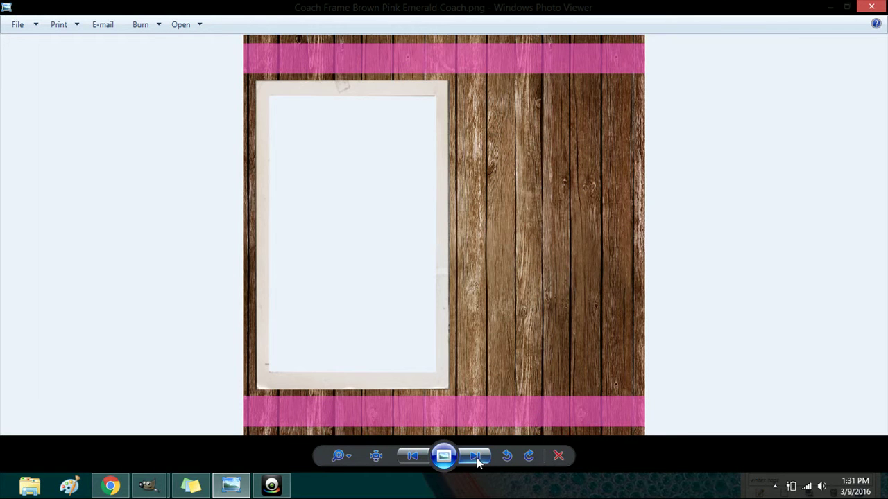
left_click(476, 456)
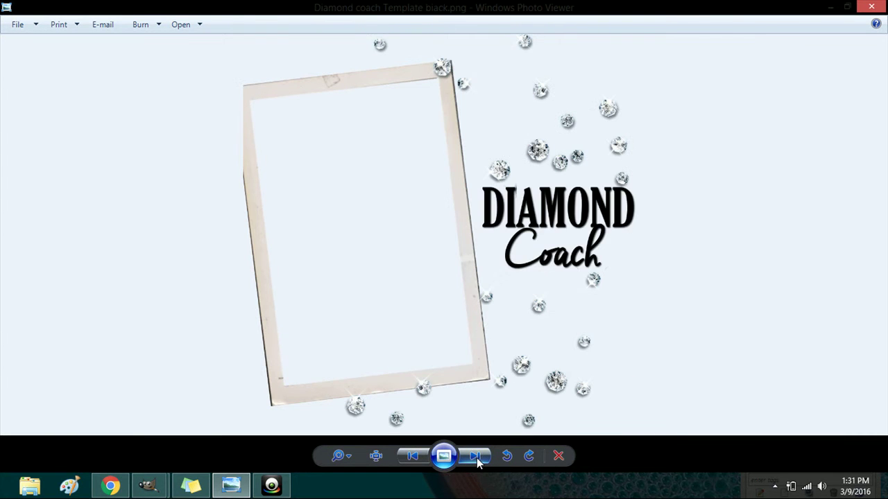
Page through the plain-background Diamond, Emerald and New Coach templates, ending on teal New Coach
left_click(476, 456)
left_click(476, 457)
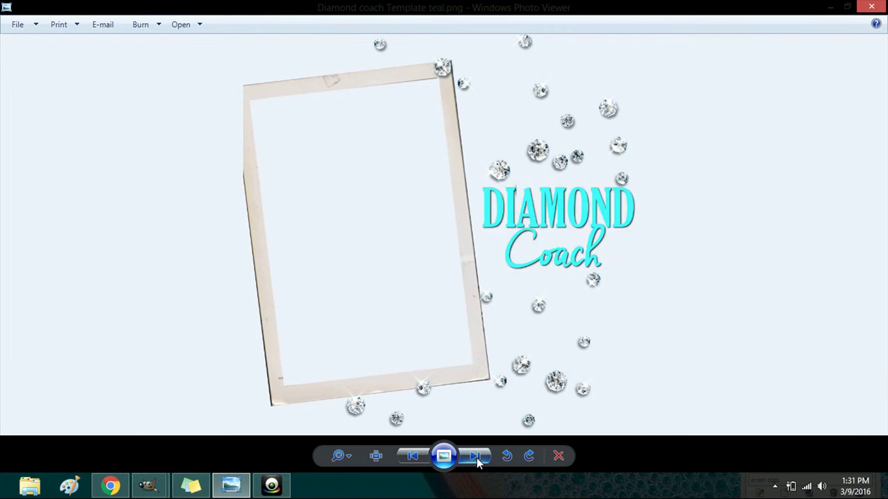
left_click(476, 457)
left_click(476, 457)
left_click(476, 457)
left_click(476, 457)
left_click(476, 457)
left_click(476, 456)
left_click(476, 457)
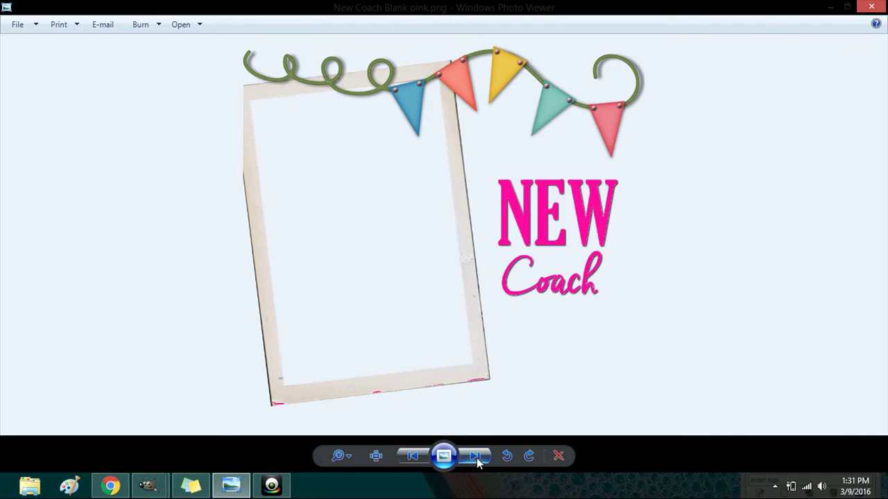
left_click(476, 458)
left_click(476, 456)
left_click(476, 457)
left_click(475, 456)
left_click(476, 457)
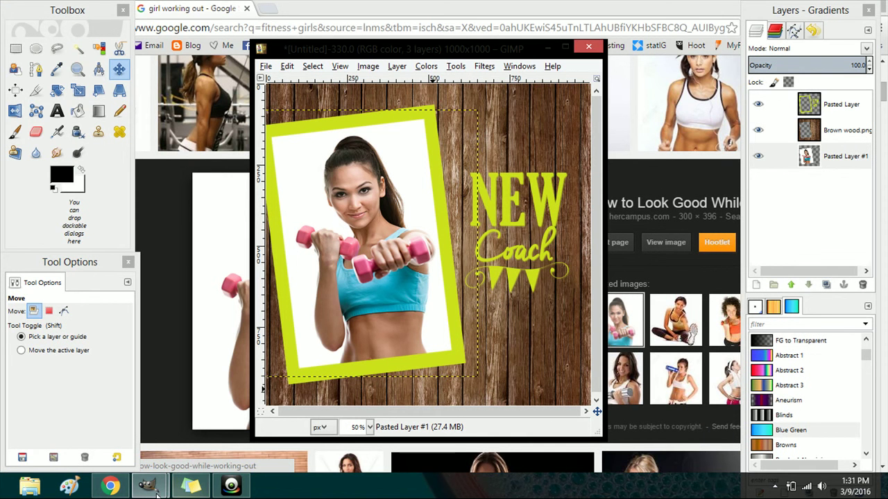
Switch to the Diamond Coach composite window from the GIMP taskbar preview
mouse_move(156, 494)
left_click(111, 418)
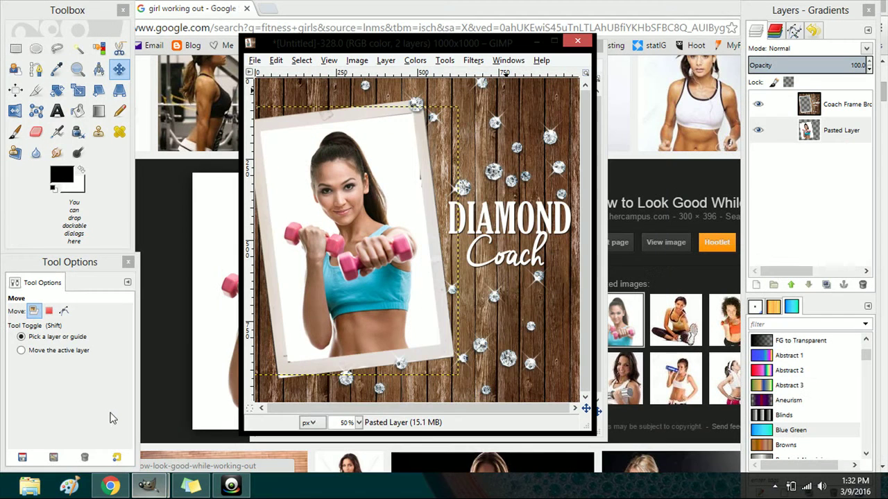